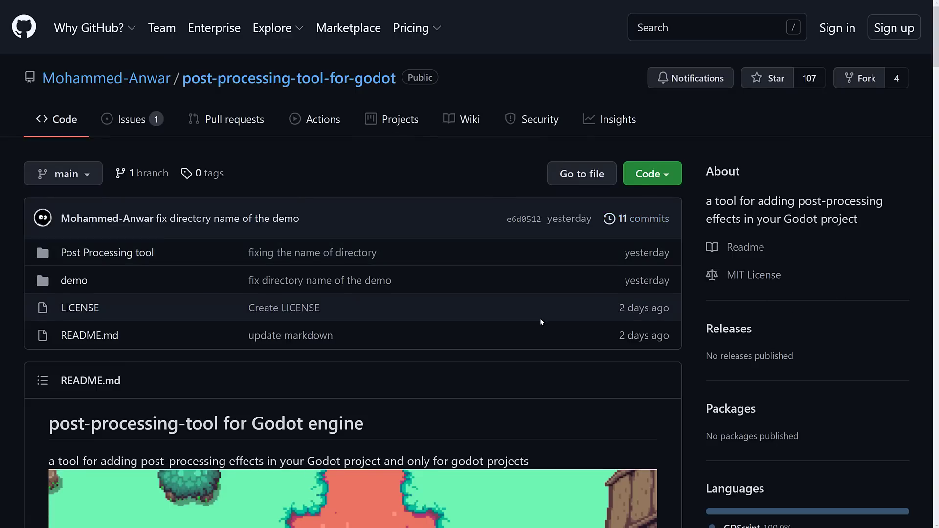
Step: Review the effect screenshots in the post-processing-tool-for-godot README down to the installation instructions
{"action": "scroll", "coordinate": [533, 310], "scroll_direction": "down", "scroll_amount": 6}
{"action": "scroll", "coordinate": [534, 314], "scroll_direction": "down", "scroll_amount": 3}
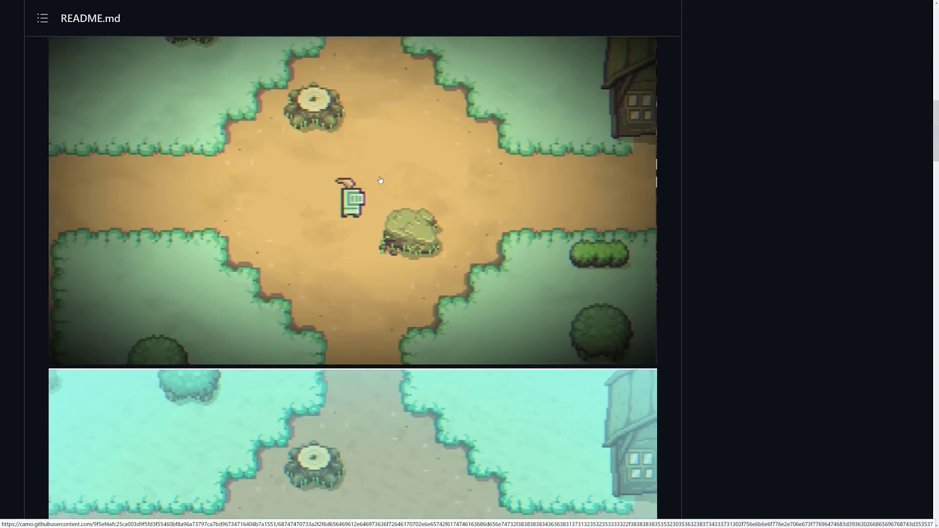
{"action": "scroll", "coordinate": [377, 224], "scroll_direction": "up", "scroll_amount": 4}
{"action": "scroll", "coordinate": [368, 315], "scroll_direction": "down", "scroll_amount": 2}
{"action": "scroll", "coordinate": [368, 316], "scroll_direction": "down", "scroll_amount": 20}
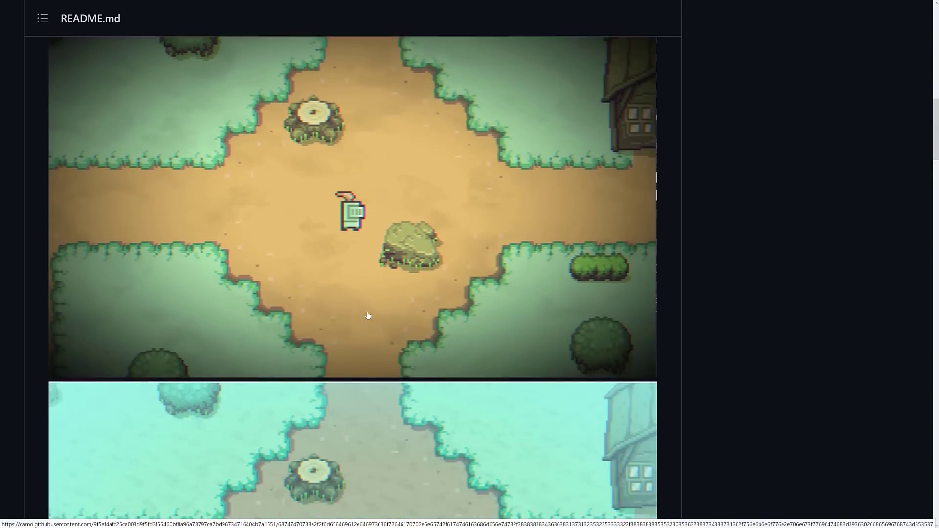
{"action": "scroll", "coordinate": [368, 316], "scroll_direction": "down", "scroll_amount": 1}
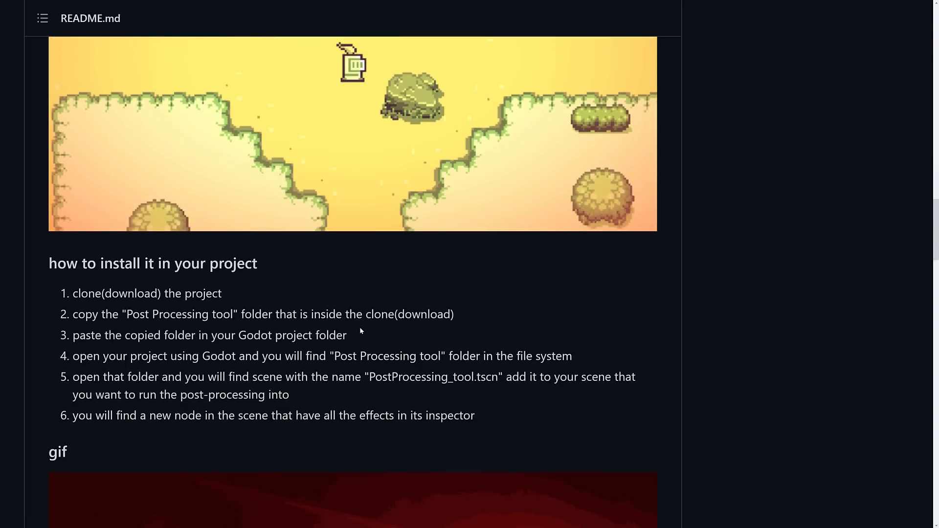
Step: Switch to the running PostProcessing In Godot debug window and show the post-processing effects in the demo
{"action": "key", "text": "alt+Tab"}
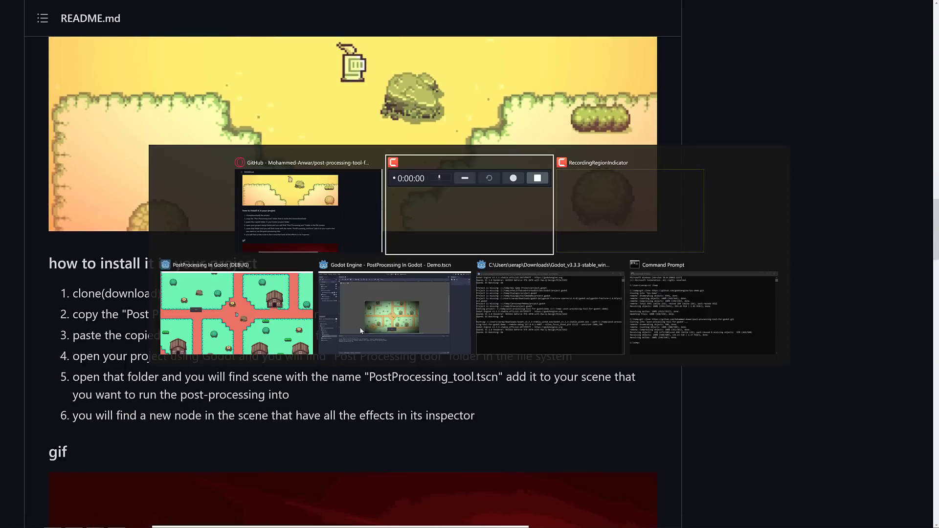
{"action": "key", "text": "Tab"}
{"action": "key", "text": "Tab"}
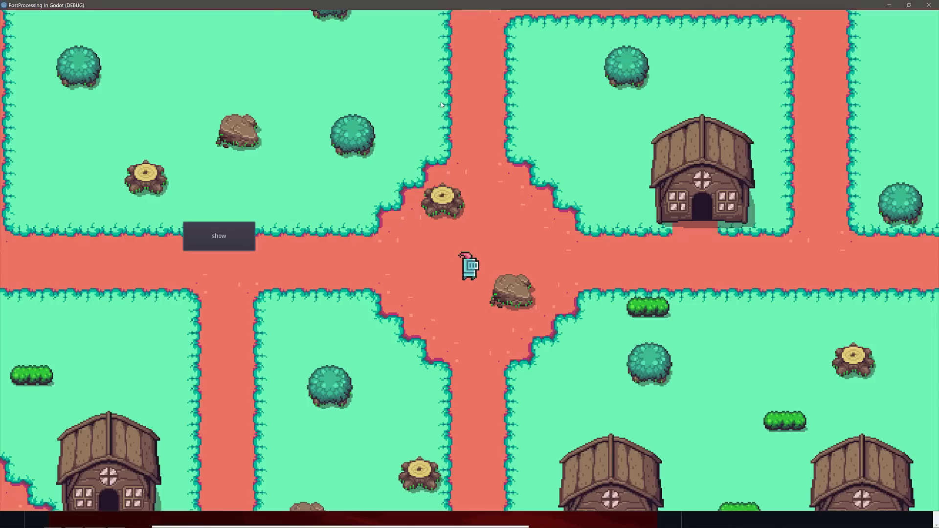
{"action": "left_click", "coordinate": [222, 224]}
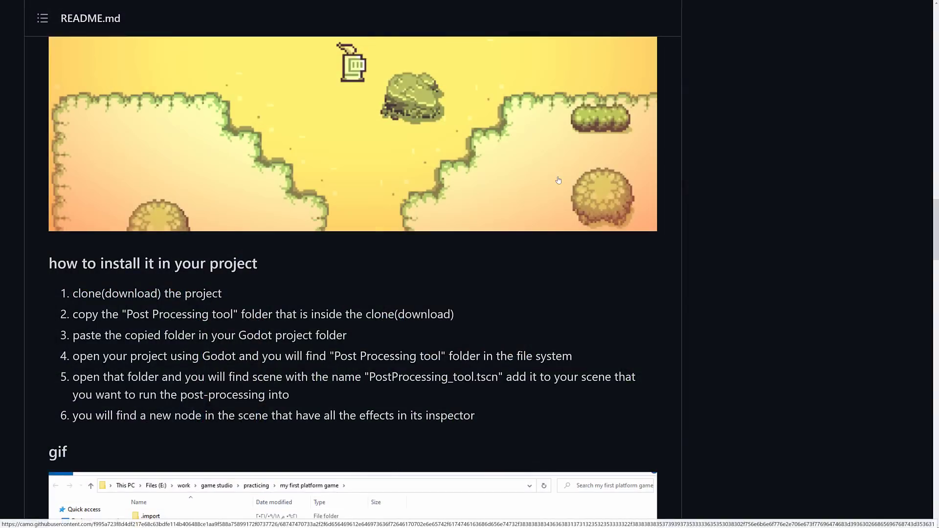
Step: Exit the browser's full-screen view and switch to the Godot editor with the PostProcessing demo project
{"action": "key", "text": "alt+Tab"}
{"action": "key", "text": "F11"}
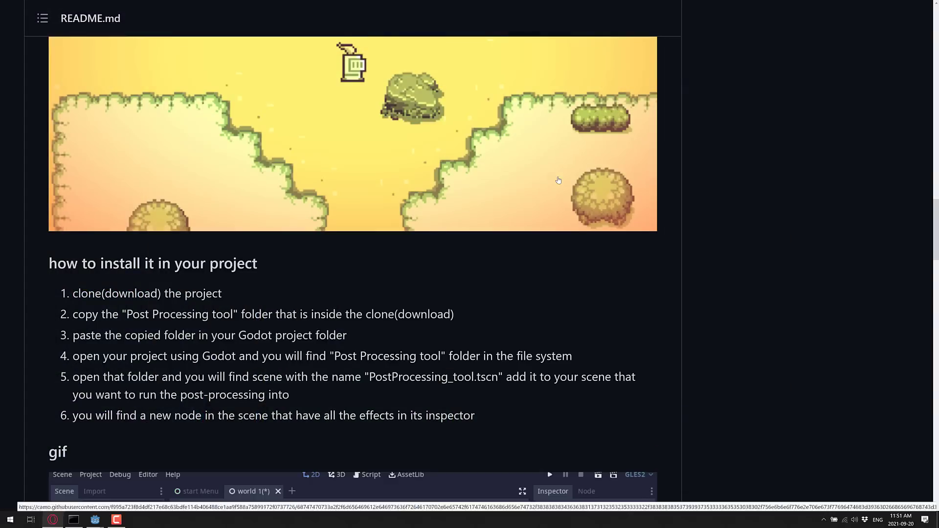
{"action": "mouse_move", "coordinate": [100, 520]}
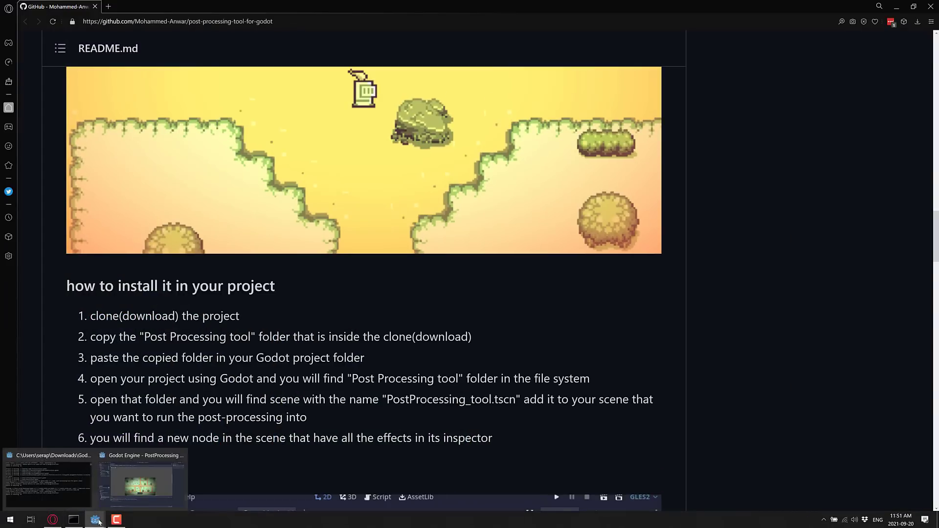
{"action": "left_click", "coordinate": [146, 478]}
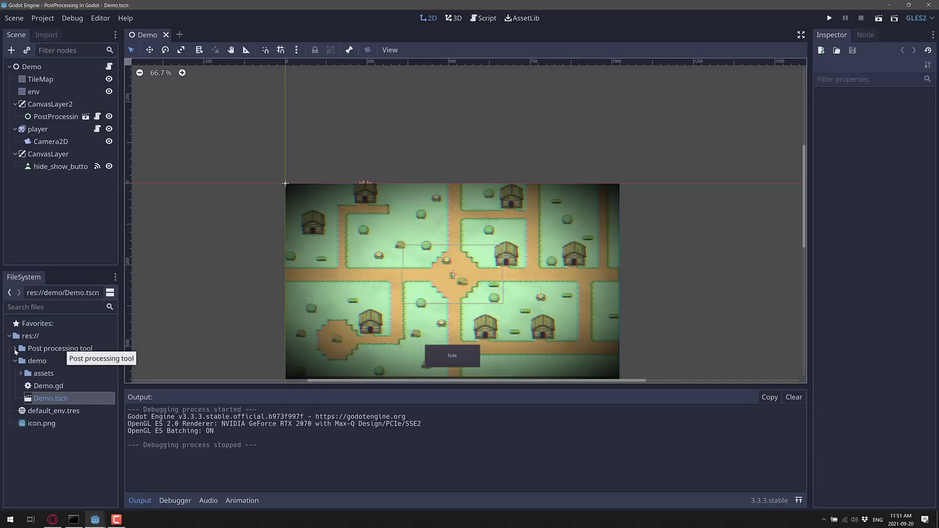
Step: Select the PostProcessing_tool node under CanvasLayer2 and look at the scenes available for instancing without adding one
{"action": "left_click", "coordinate": [54, 117]}
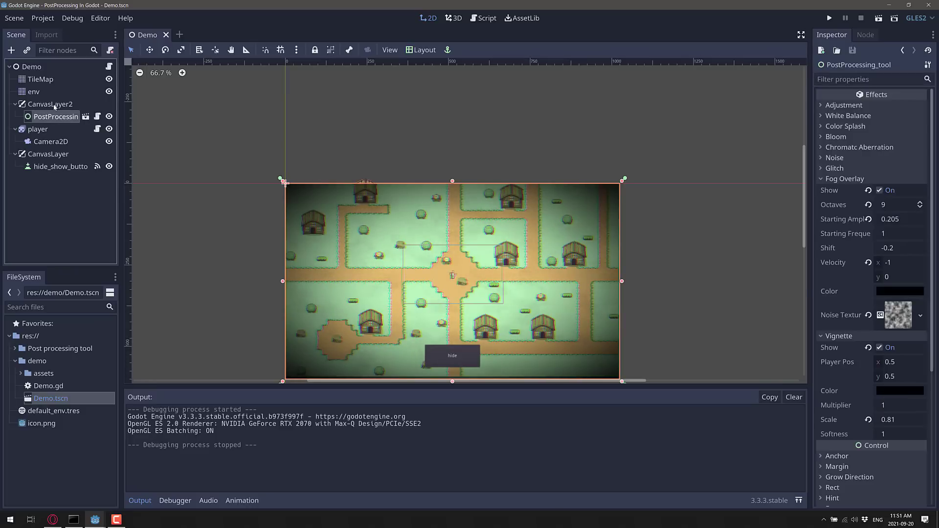
{"action": "left_click", "coordinate": [27, 51]}
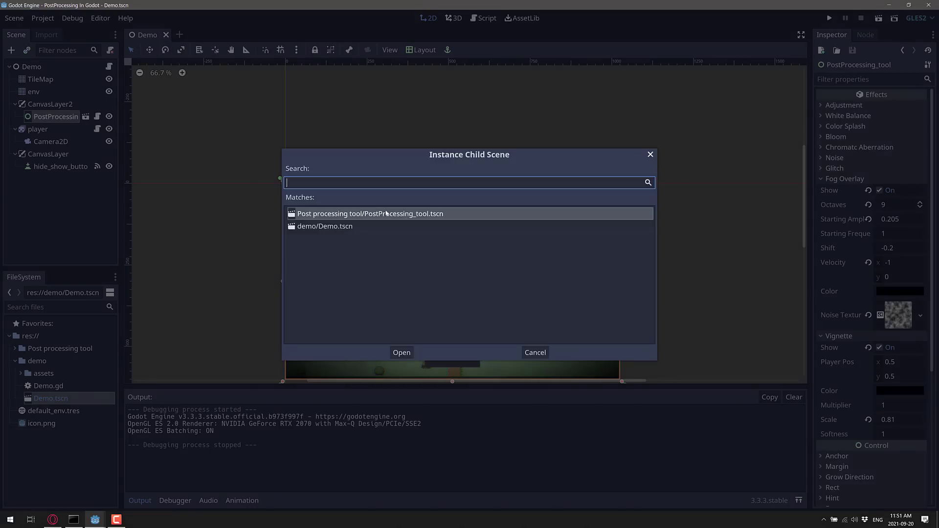
{"action": "left_click", "coordinate": [536, 353]}
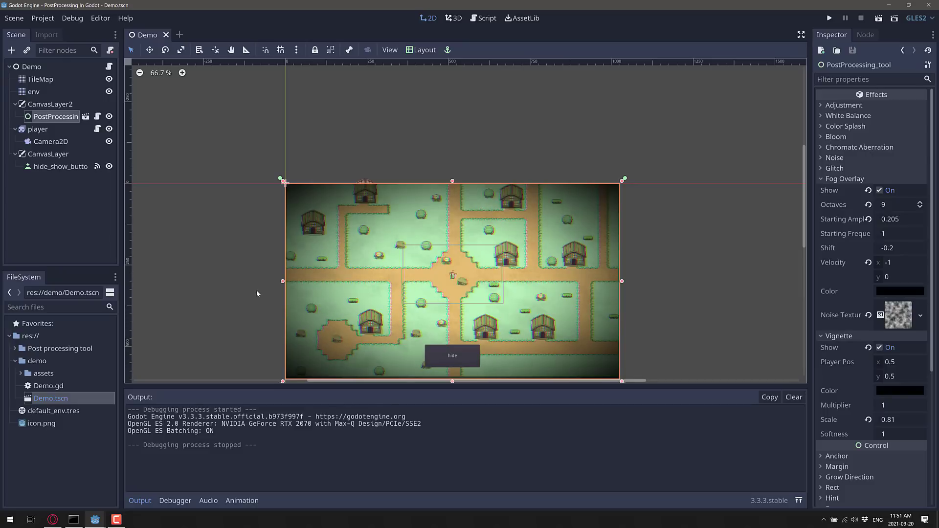
Step: Collapse the Fog Overlay and Vignette settings of the PostProcessing_tool node and expand the Adjustment settings
{"action": "left_click", "coordinate": [826, 178]}
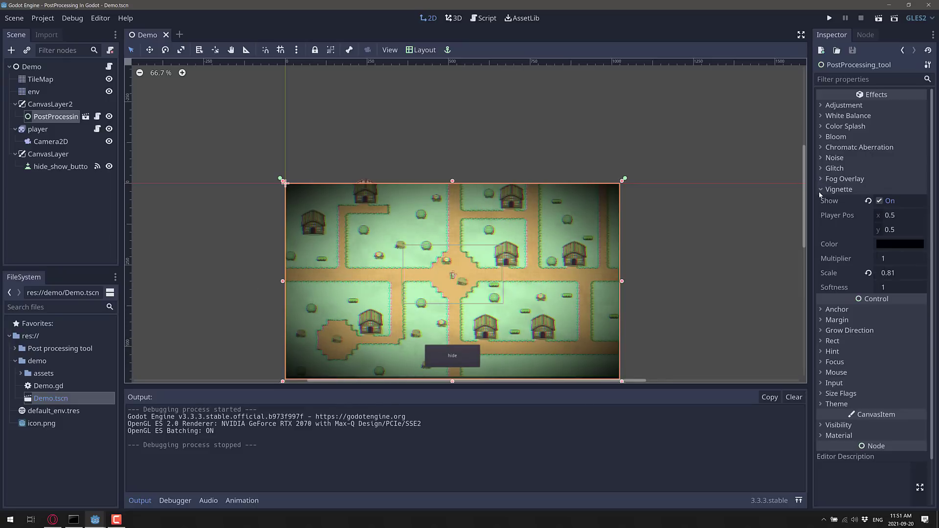
{"action": "left_click", "coordinate": [820, 191]}
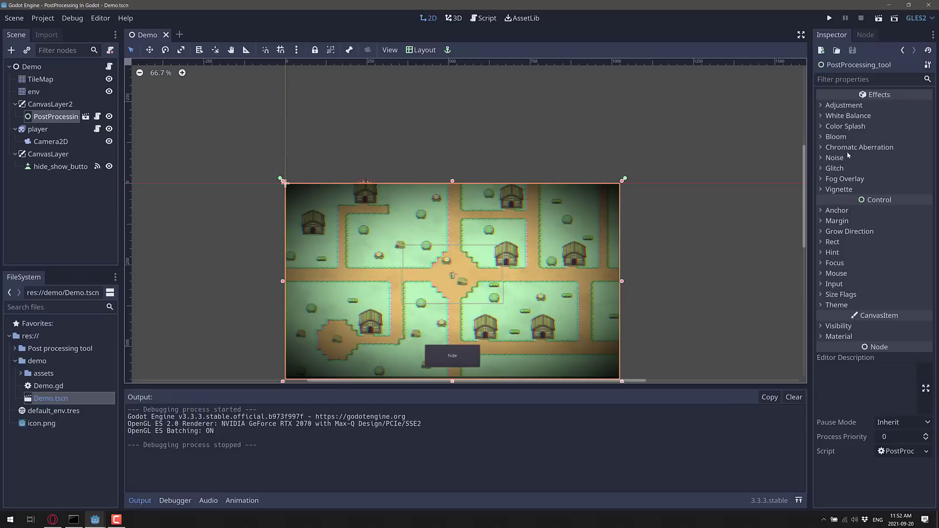
{"action": "left_click", "coordinate": [821, 105]}
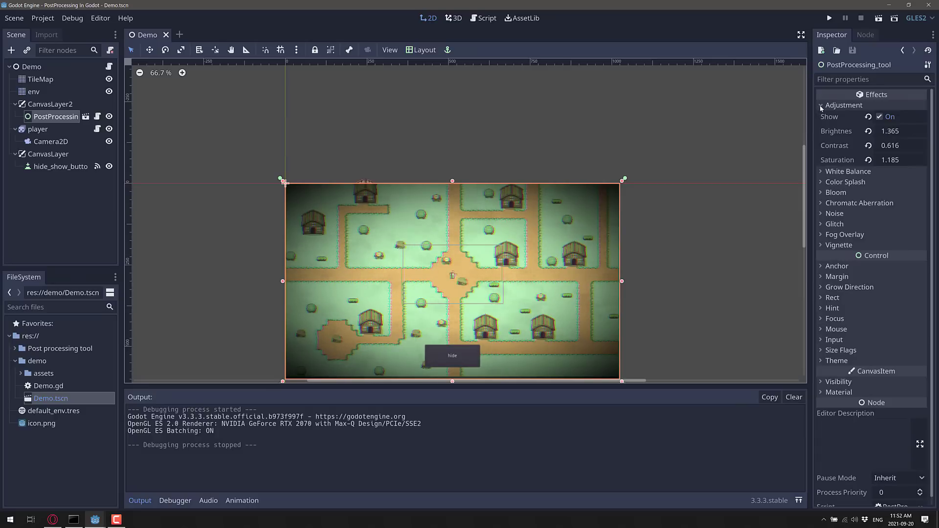
Step: Switch the Adjustment effect off and on repeatedly to compare the scene preview, ending with it off
{"action": "left_click", "coordinate": [879, 117]}
{"action": "left_click", "coordinate": [880, 118]}
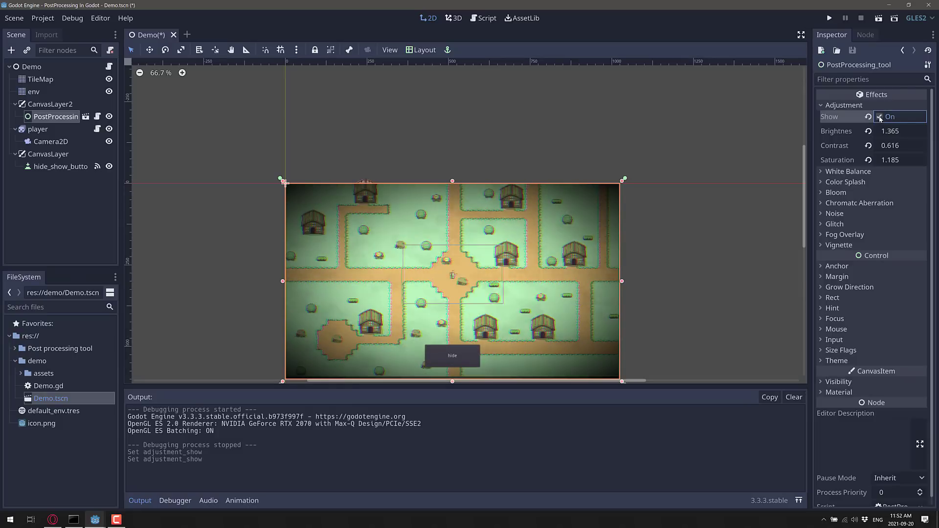
{"action": "left_click", "coordinate": [880, 118]}
{"action": "left_click", "coordinate": [880, 118]}
{"action": "left_click", "coordinate": [880, 118]}
{"action": "left_click", "coordinate": [879, 117]}
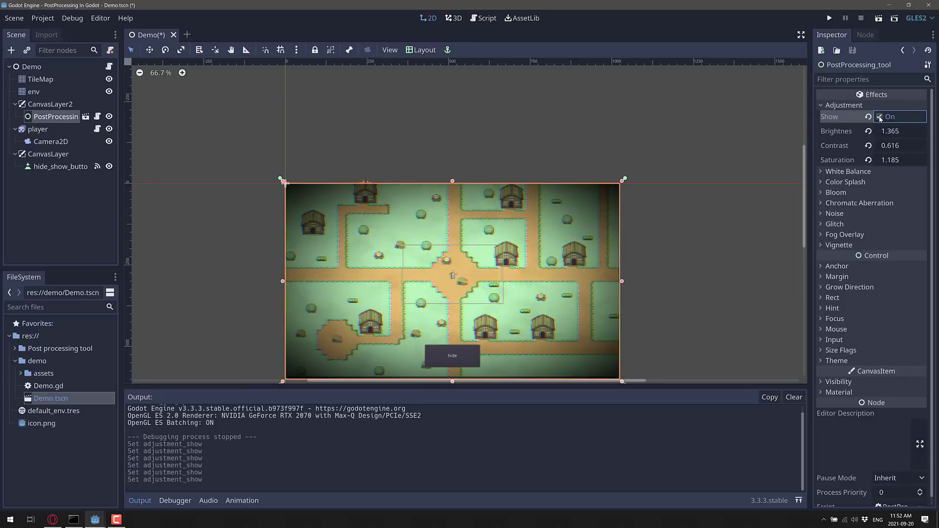
{"action": "left_click", "coordinate": [880, 118]}
{"action": "left_click", "coordinate": [880, 118]}
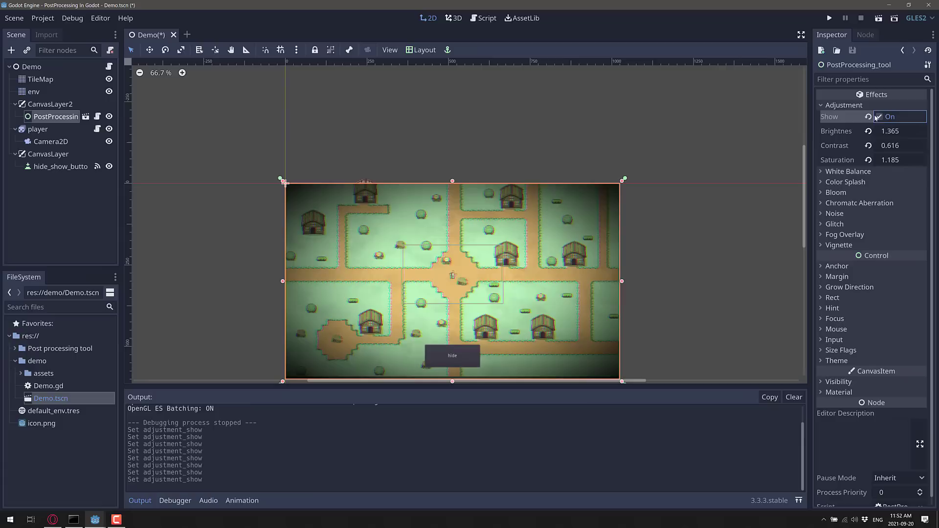
{"action": "left_click", "coordinate": [879, 117]}
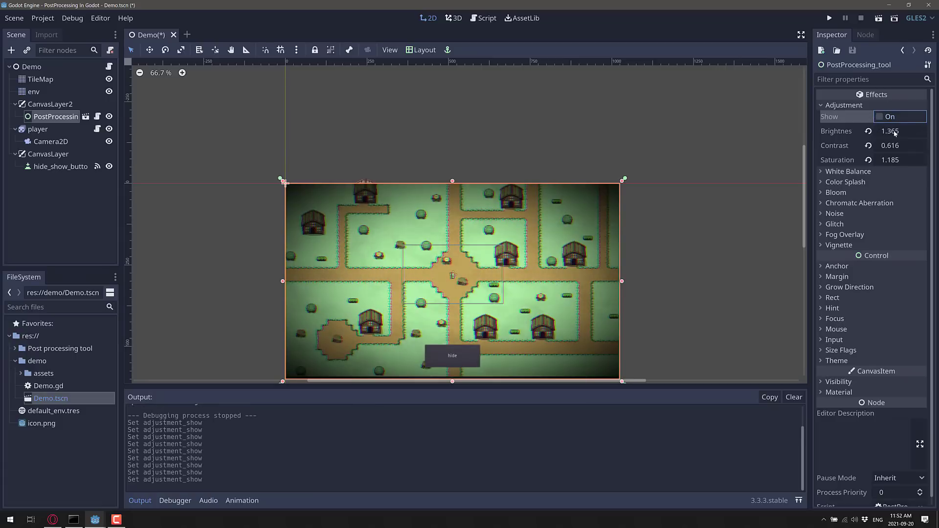
Step: Set the Adjustment brightness to 3 and turn the effect on
{"action": "left_click", "coordinate": [899, 131]}
{"action": "left_click", "coordinate": [894, 131]}
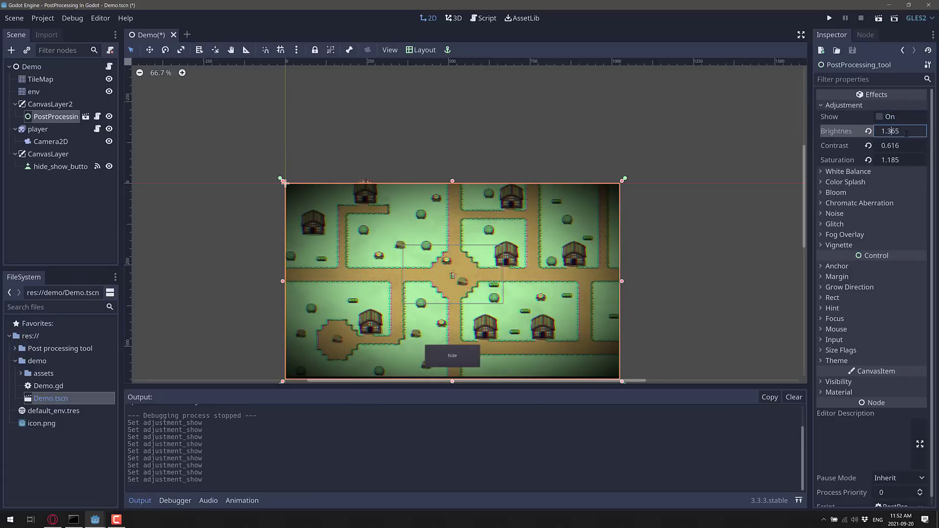
{"action": "left_click_drag", "start_coordinate": [901, 131], "coordinate": [872, 129]}
{"action": "type", "text": "3"}
{"action": "left_click", "coordinate": [882, 118]}
Step: Set the Adjustment brightness to 2 and contrast to 1, and turn the effect off
{"action": "key", "text": "Tab"}
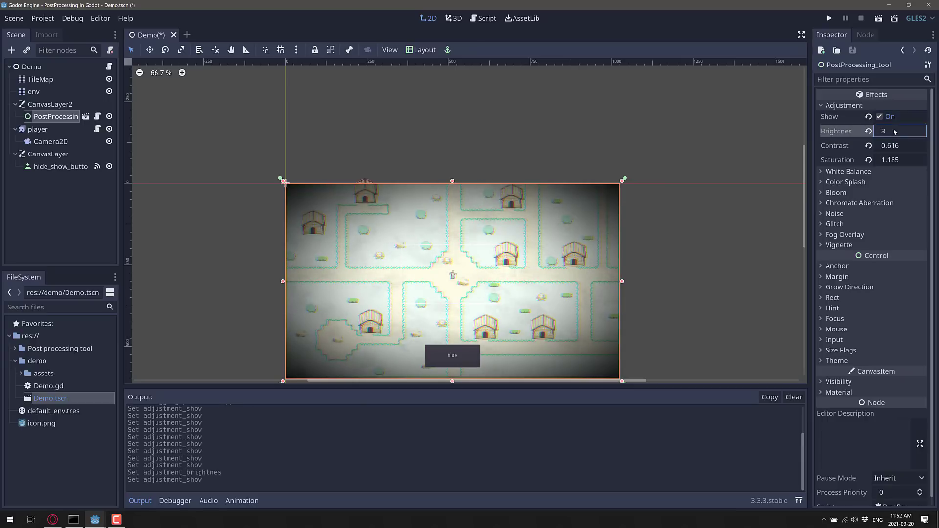
{"action": "type", "text": "2"}
{"action": "left_click", "coordinate": [899, 145]}
{"action": "left_click", "coordinate": [903, 146]}
{"action": "key", "text": "ctrl+a"}
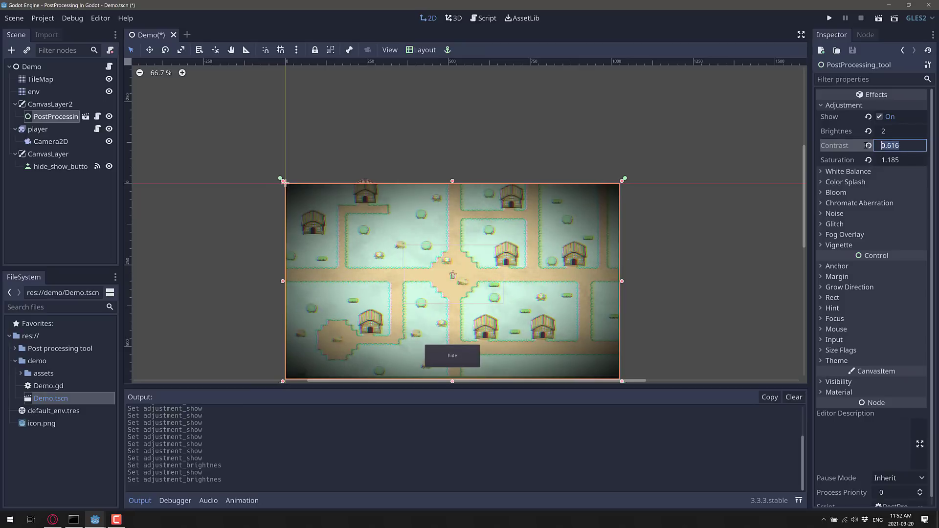
{"action": "type", "text": "1"}
{"action": "key", "text": "shift+Tab"}
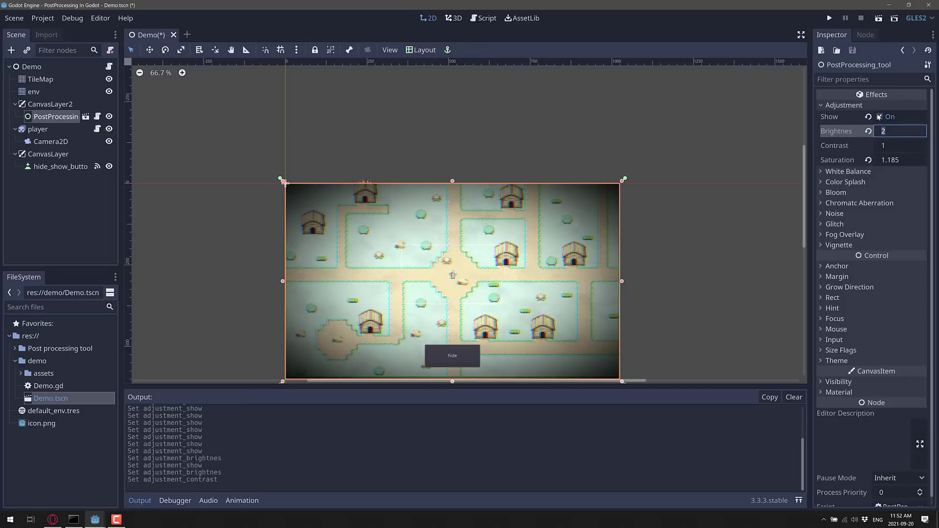
{"action": "left_click", "coordinate": [887, 117]}
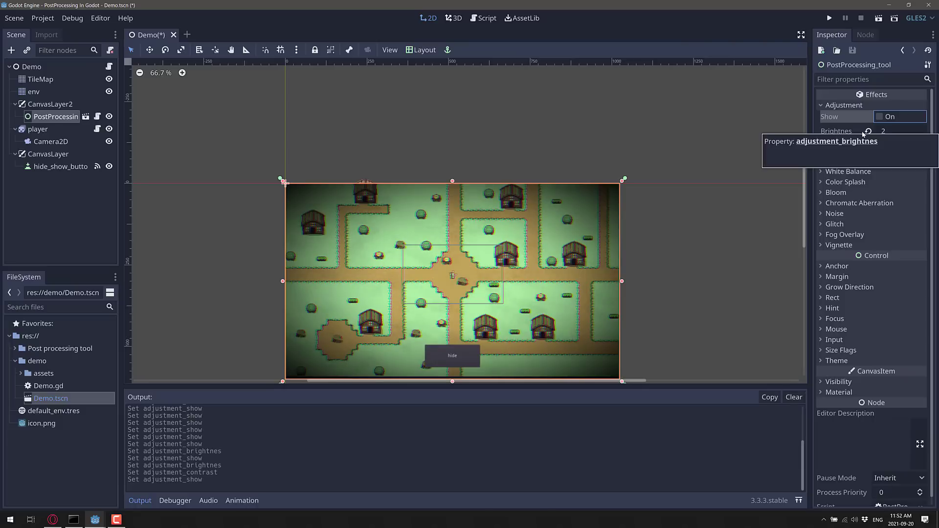
Step: Expand the White Balance settings and switch the effect off and on to compare the scene preview
{"action": "left_click", "coordinate": [822, 172]}
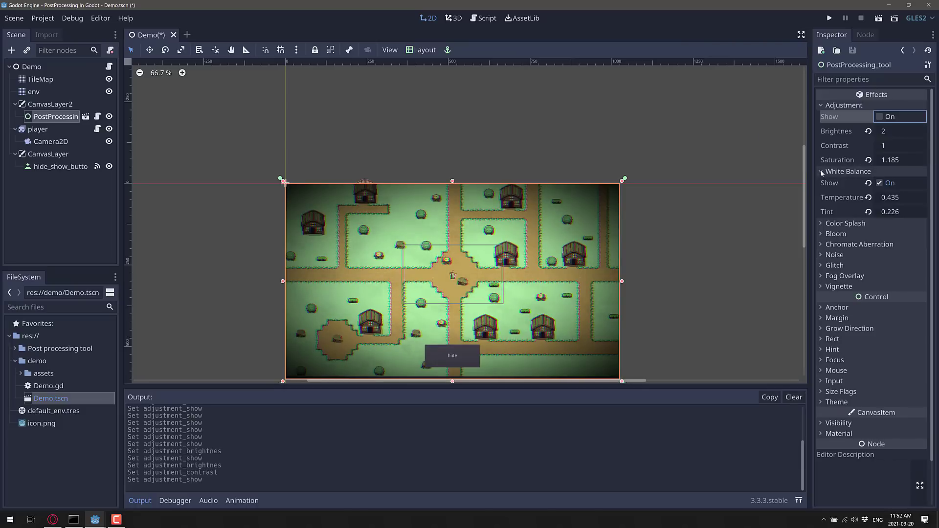
{"action": "left_click", "coordinate": [885, 186]}
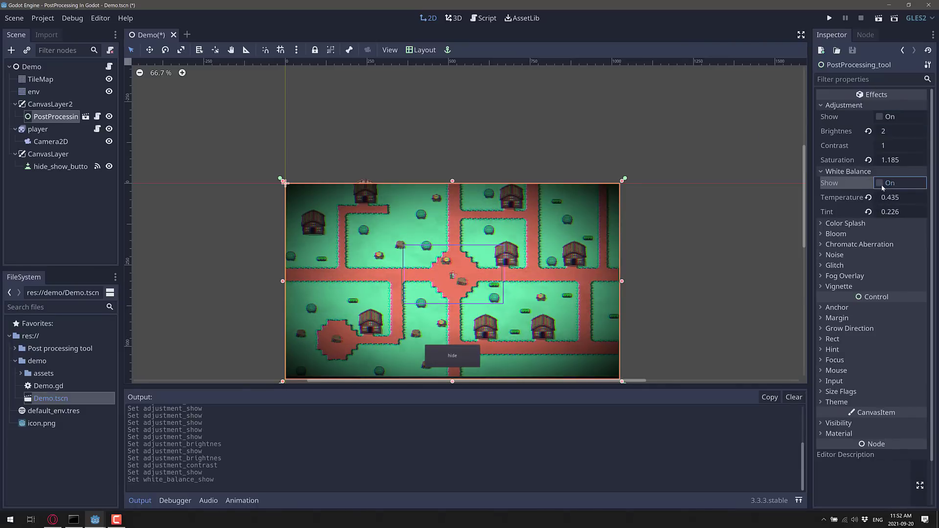
{"action": "left_click", "coordinate": [883, 186]}
{"action": "left_click", "coordinate": [882, 186]}
{"action": "left_click", "coordinate": [882, 186]}
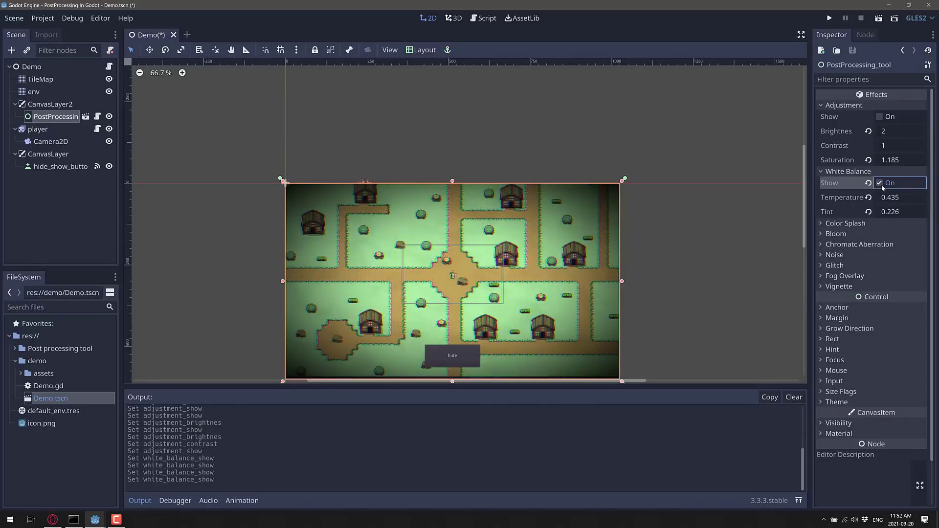
Step: Set the White Balance tint to 0.5 and turn the effect off
{"action": "left_click", "coordinate": [891, 211]}
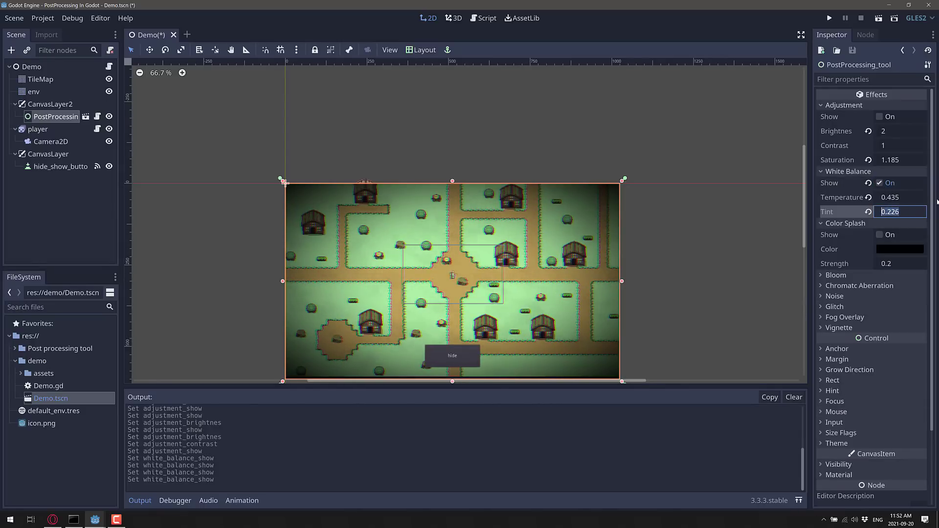
{"action": "type", "text": "0.5"}
{"action": "key", "text": "Return"}
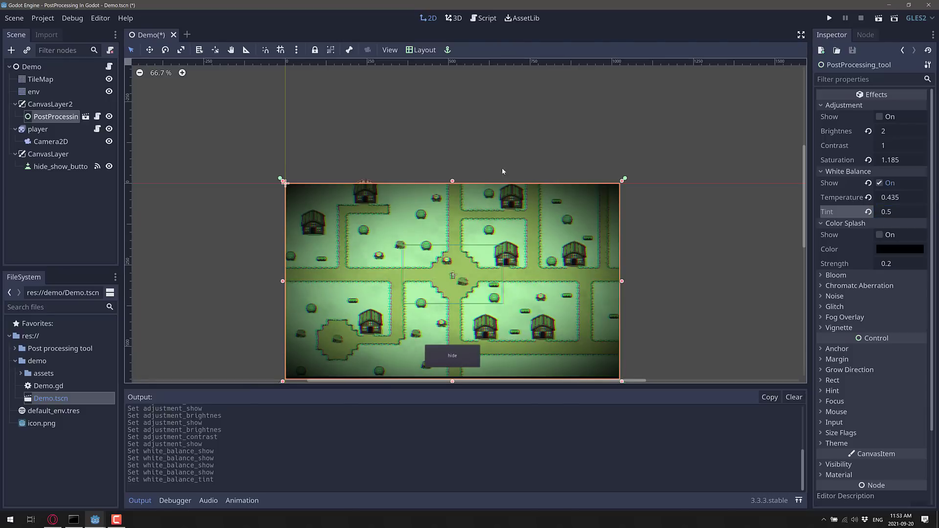
{"action": "left_click", "coordinate": [880, 183]}
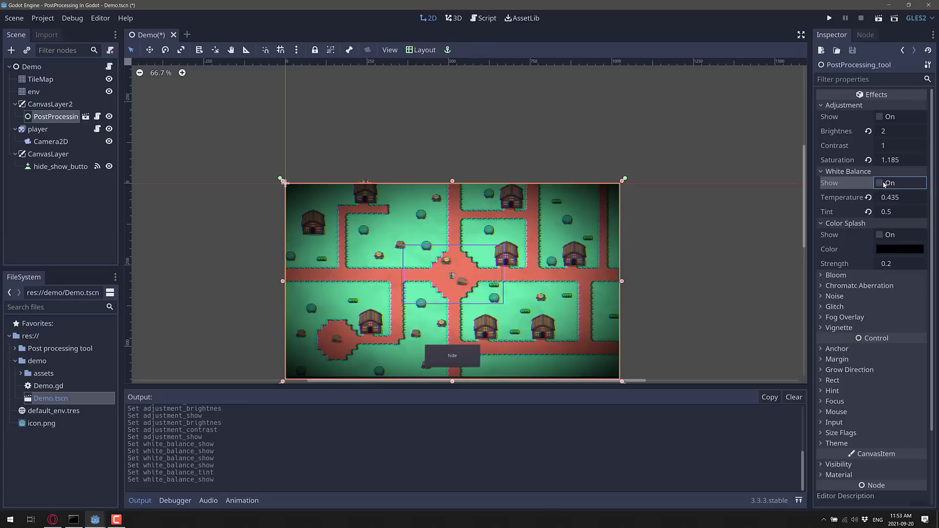
Step: Enable the Color Splash effect with a red color of about R 217, G 6, B 6 and a strength of 1
{"action": "left_click", "coordinate": [879, 235]}
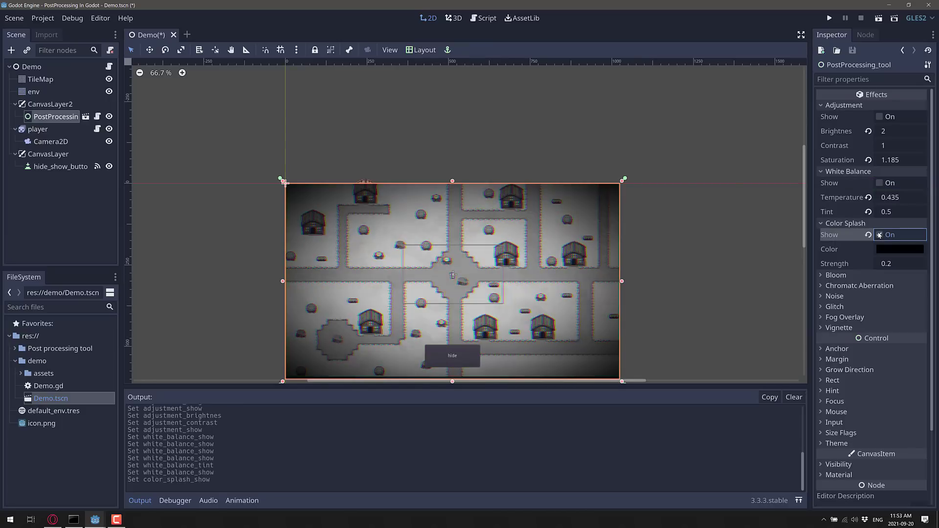
{"action": "left_click", "coordinate": [900, 249]}
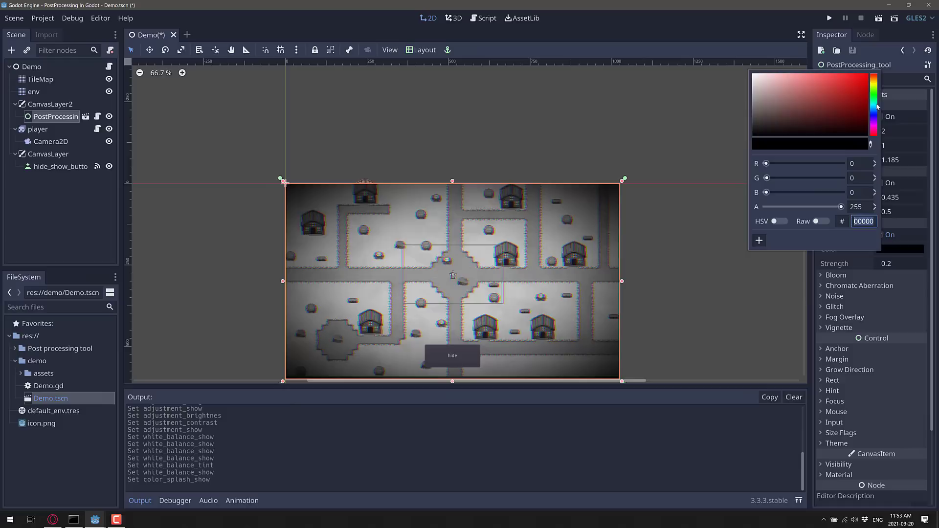
{"action": "left_click_drag", "start_coordinate": [867, 88], "coordinate": [865, 83]}
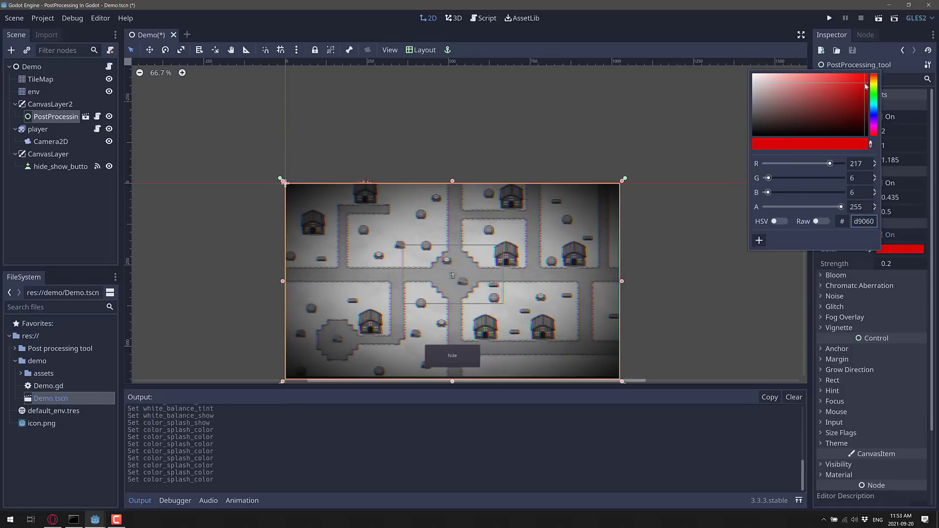
{"action": "left_click", "coordinate": [908, 237]}
{"action": "left_click", "coordinate": [832, 264]}
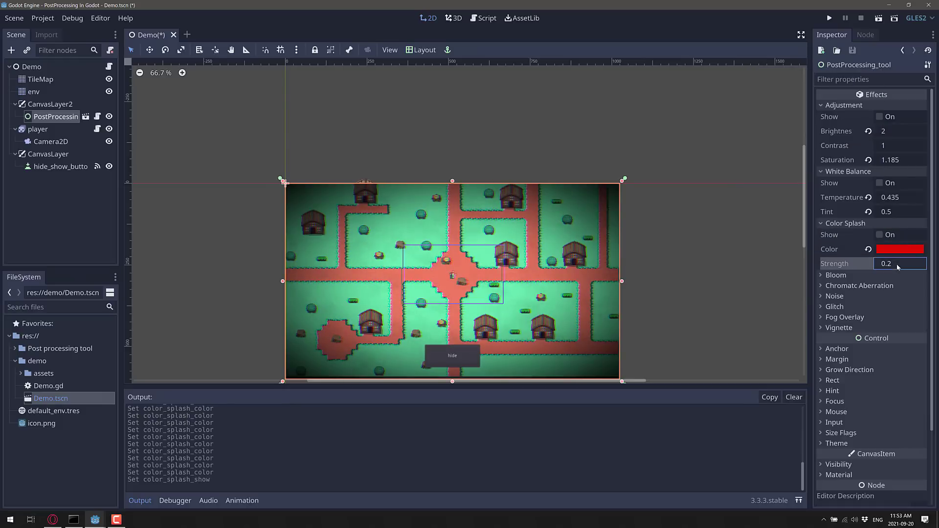
{"action": "type", "text": "1"}
{"action": "left_click", "coordinate": [887, 235]}
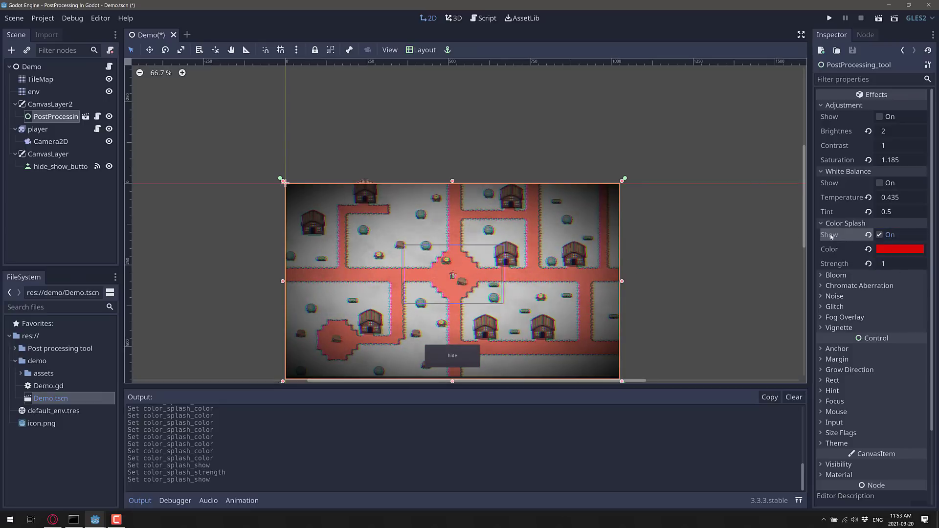
Step: Turn off the Color Splash effect, and switch Bloom on and off to compare the scene preview, leaving it on
{"action": "left_click", "coordinate": [880, 235]}
{"action": "scroll", "coordinate": [836, 230], "scroll_direction": "down", "scroll_amount": 2}
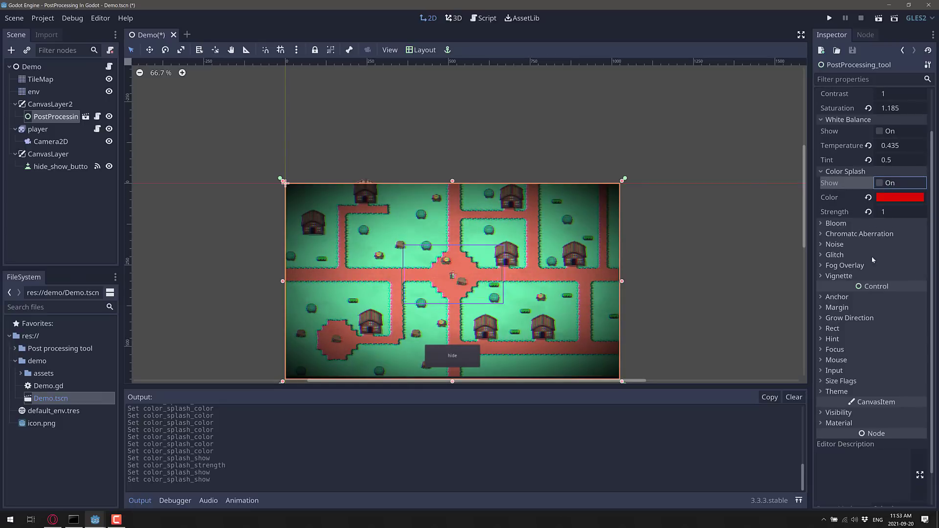
{"action": "left_click", "coordinate": [821, 223]}
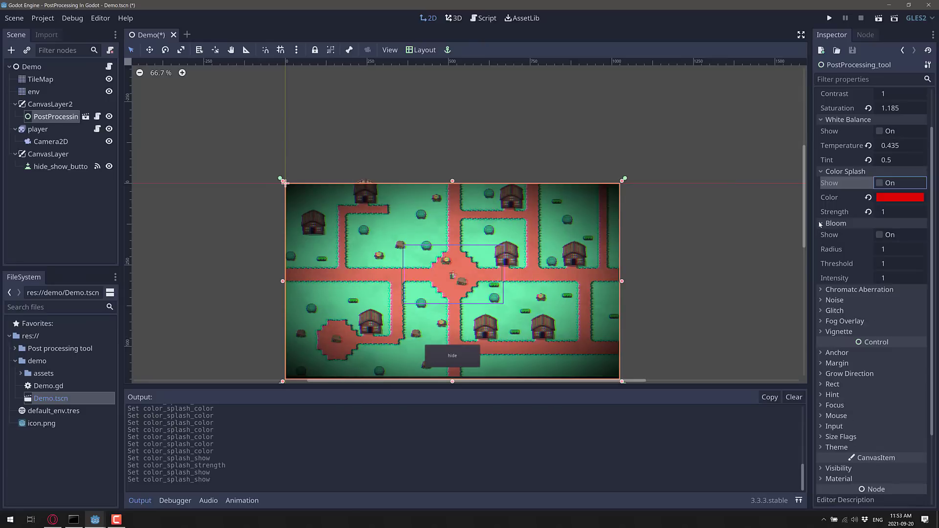
{"action": "left_click", "coordinate": [880, 235]}
{"action": "left_click", "coordinate": [881, 235]}
{"action": "left_click", "coordinate": [880, 235]}
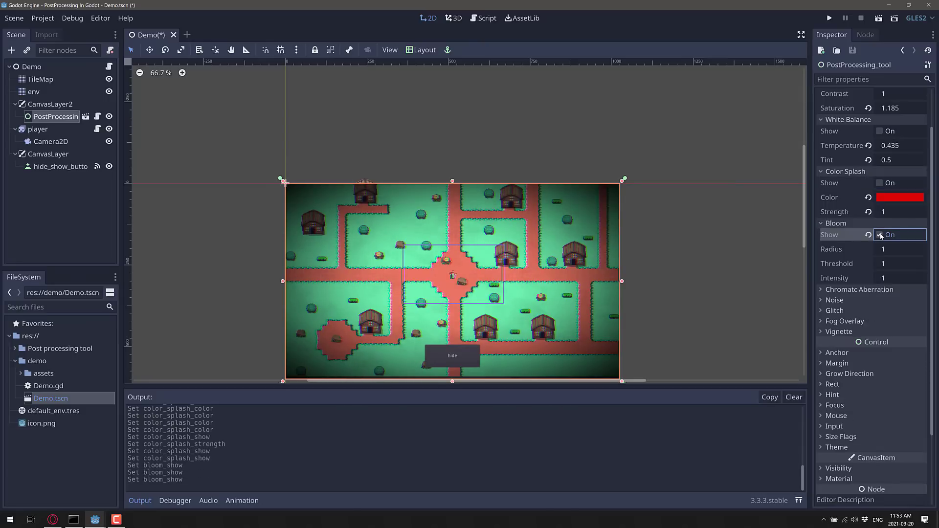
{"action": "left_click", "coordinate": [881, 235]}
{"action": "left_click", "coordinate": [881, 235]}
Step: Set the Bloom radius, threshold and intensity each to 11
{"action": "left_click", "coordinate": [887, 251]}
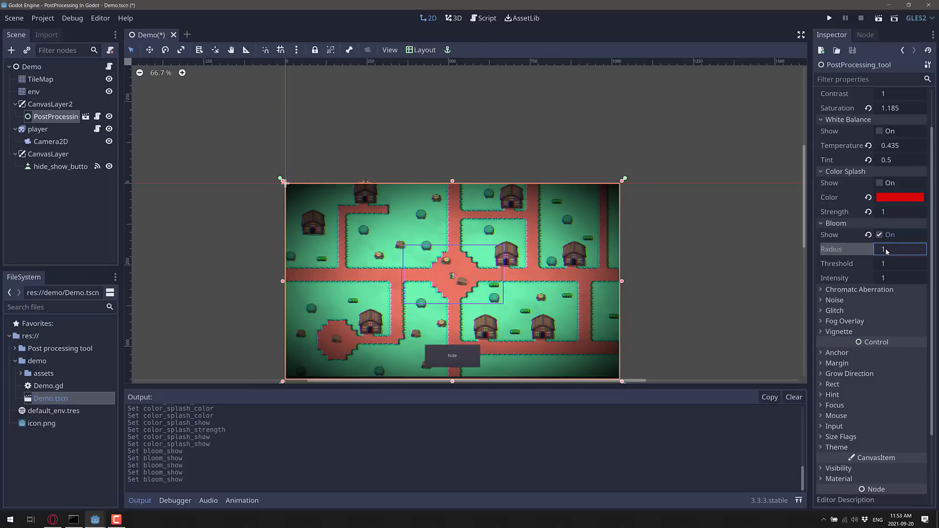
{"action": "type", "text": "1"}
{"action": "left_click", "coordinate": [891, 264]}
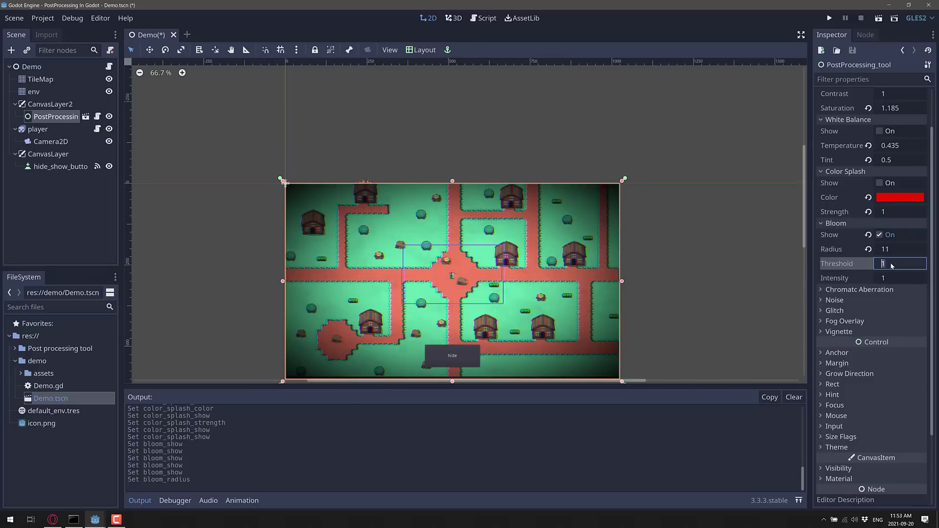
{"action": "left_click", "coordinate": [894, 264]}
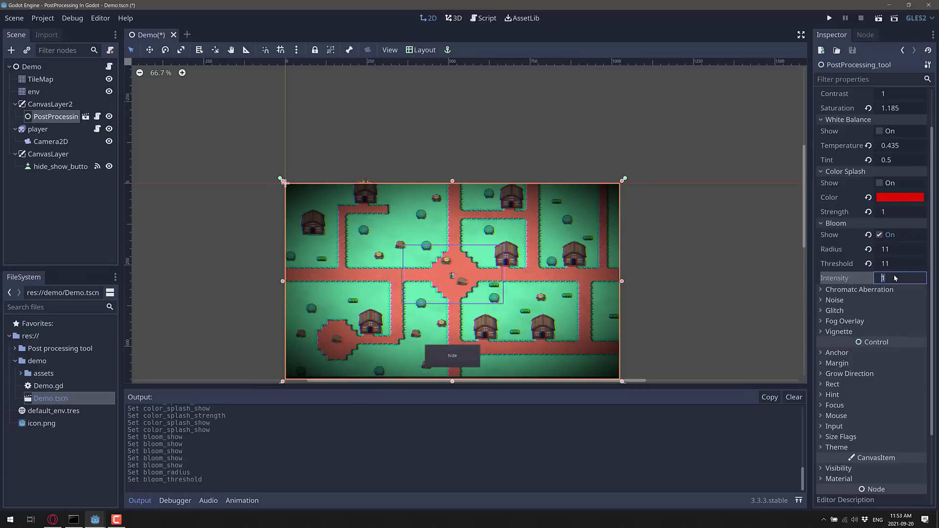
{"action": "type", "text": "11"}
{"action": "key", "text": "shift+Tab"}
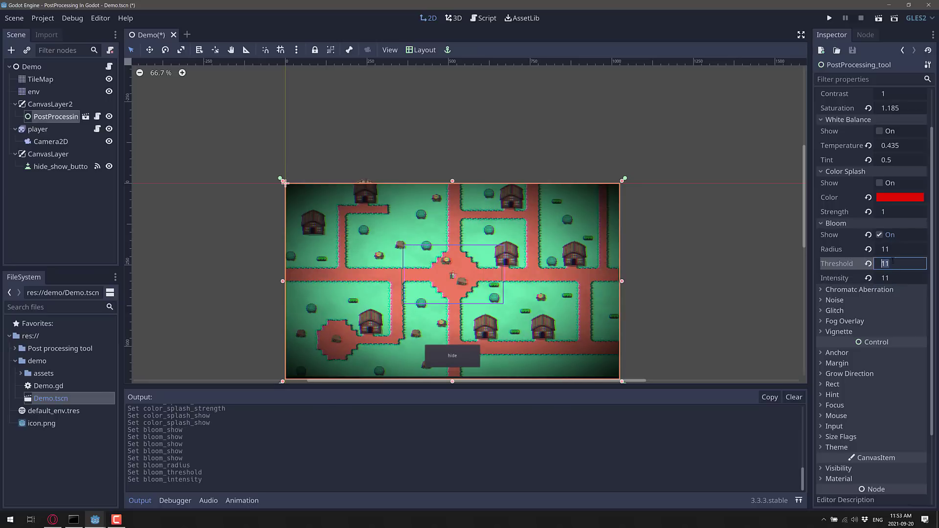
Step: Switch the Bloom effect off and on repeatedly to compare the scene preview, leaving it off with its settings collapsed
{"action": "left_click", "coordinate": [878, 235]}
{"action": "left_click", "coordinate": [879, 235]}
{"action": "left_click", "coordinate": [879, 236]}
{"action": "left_click", "coordinate": [879, 235]}
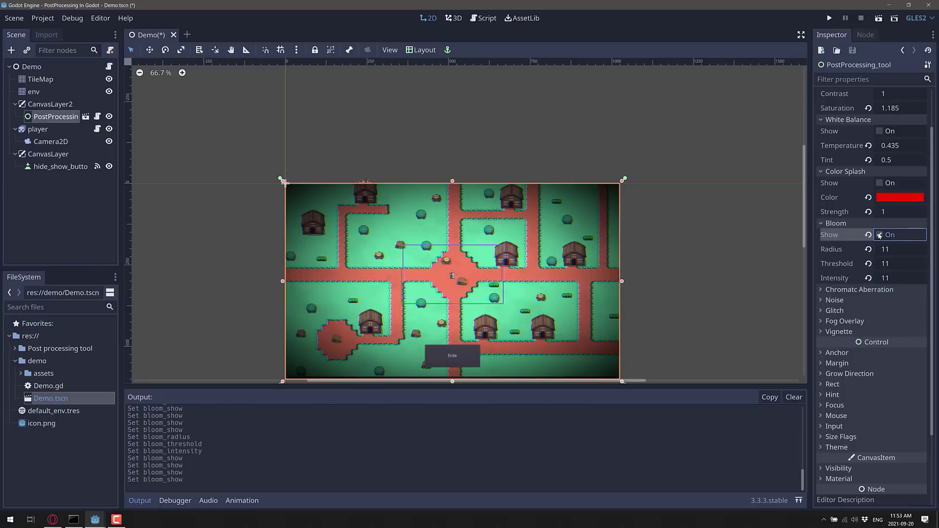
{"action": "left_click", "coordinate": [879, 236]}
{"action": "left_click", "coordinate": [879, 236]}
{"action": "left_click", "coordinate": [879, 236]}
{"action": "left_click", "coordinate": [879, 235]}
{"action": "left_click", "coordinate": [838, 224]}
{"action": "left_click", "coordinate": [836, 224]}
{"action": "left_click", "coordinate": [878, 235]}
{"action": "left_click", "coordinate": [825, 223]}
Step: Expand the Chromatic Aberration settings and toggle the effect to compare the scene preview, leaving it off
{"action": "left_click", "coordinate": [824, 235]}
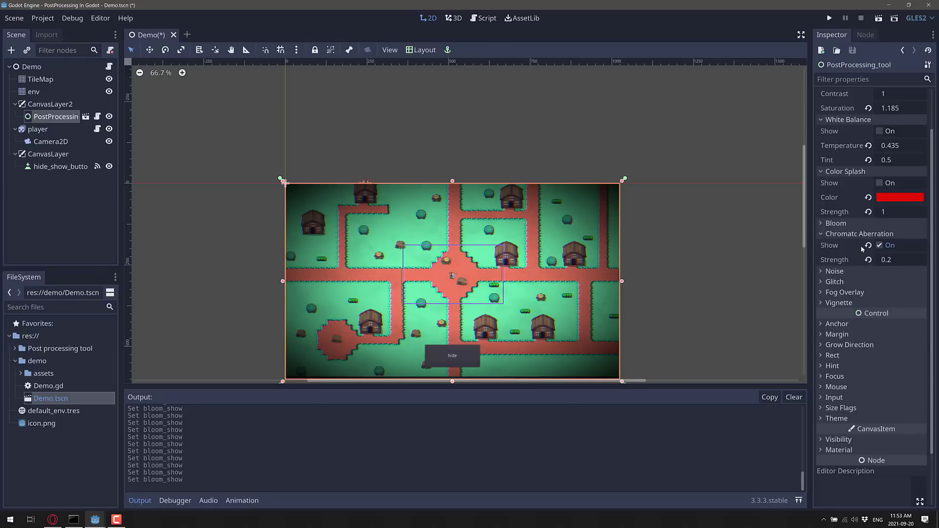
{"action": "left_click", "coordinate": [878, 246]}
{"action": "left_click", "coordinate": [882, 246]}
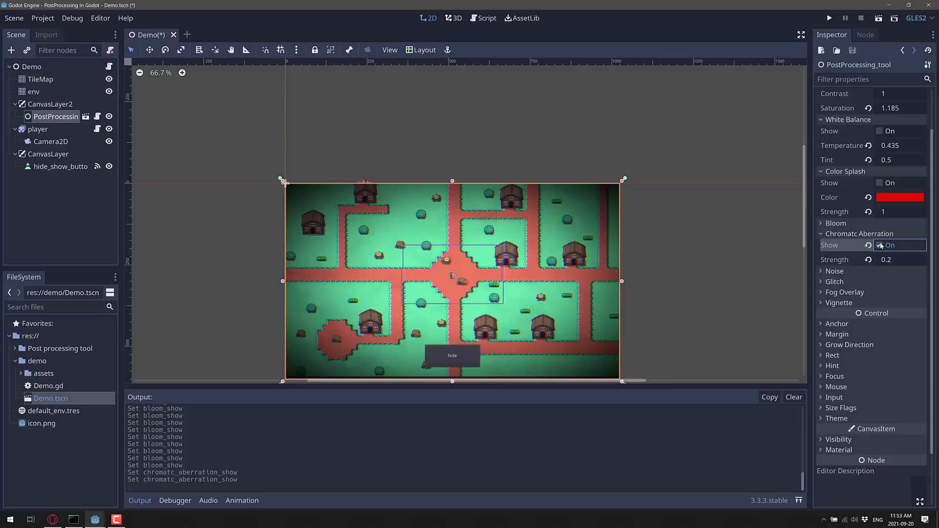
{"action": "left_click", "coordinate": [880, 246]}
{"action": "left_click", "coordinate": [880, 245]}
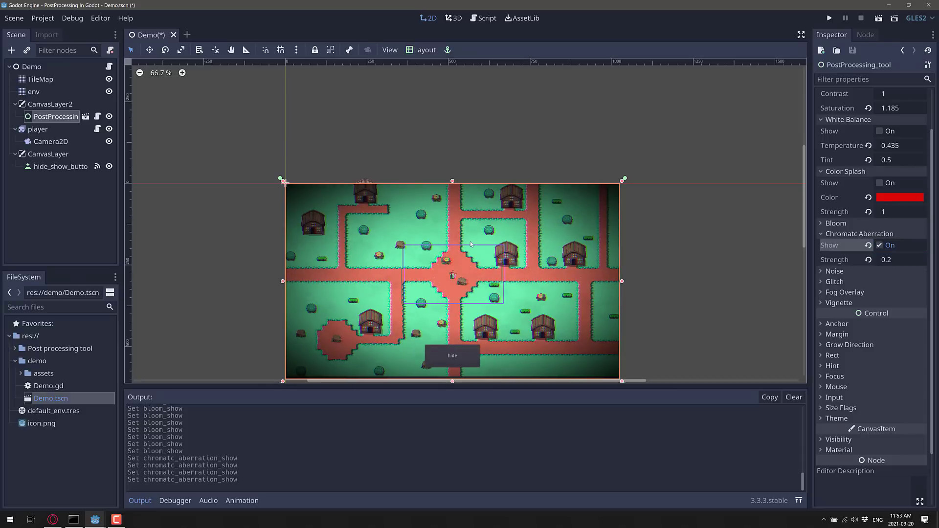
{"action": "left_click", "coordinate": [880, 246]}
Step: Turn on the Noise effect and set its power to 0
{"action": "left_click", "coordinate": [826, 271]}
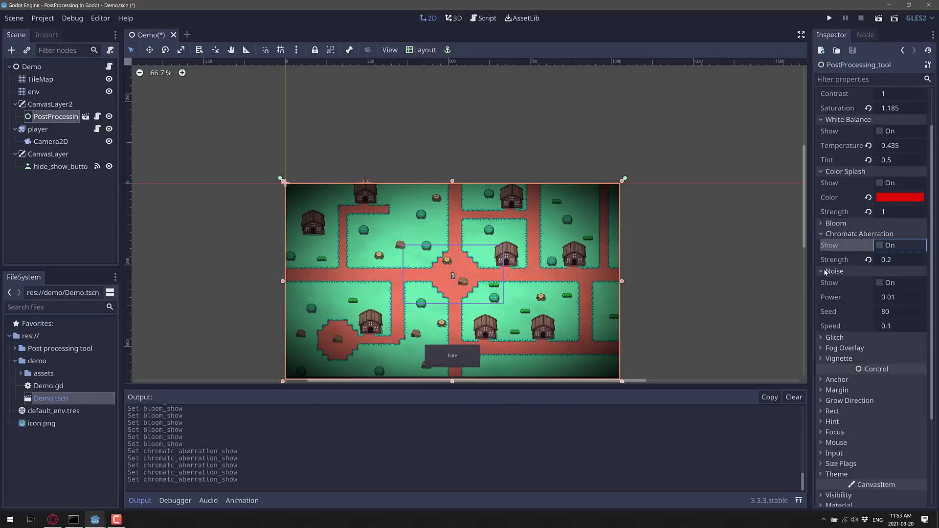
{"action": "scroll", "coordinate": [873, 236], "scroll_direction": "down", "scroll_amount": 2}
{"action": "left_click", "coordinate": [880, 231]}
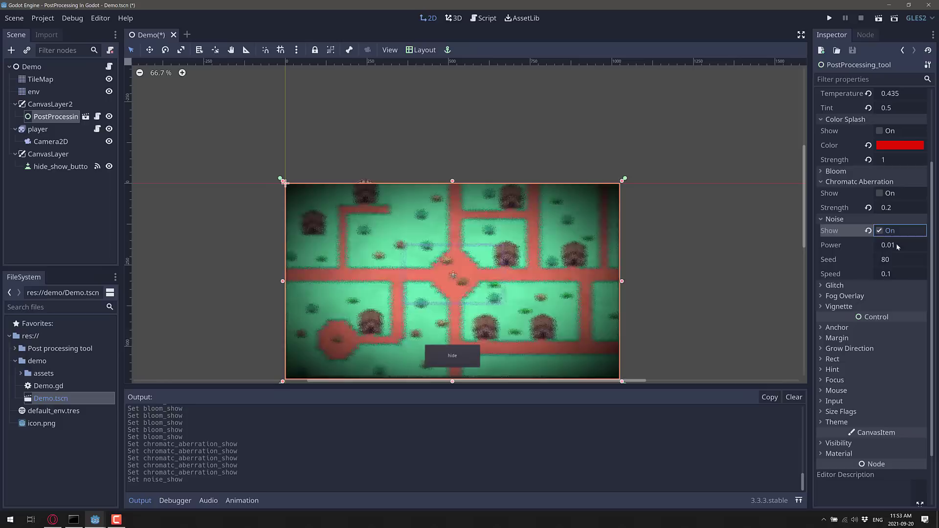
{"action": "left_click", "coordinate": [898, 244]}
{"action": "type", "text": "0.000"}
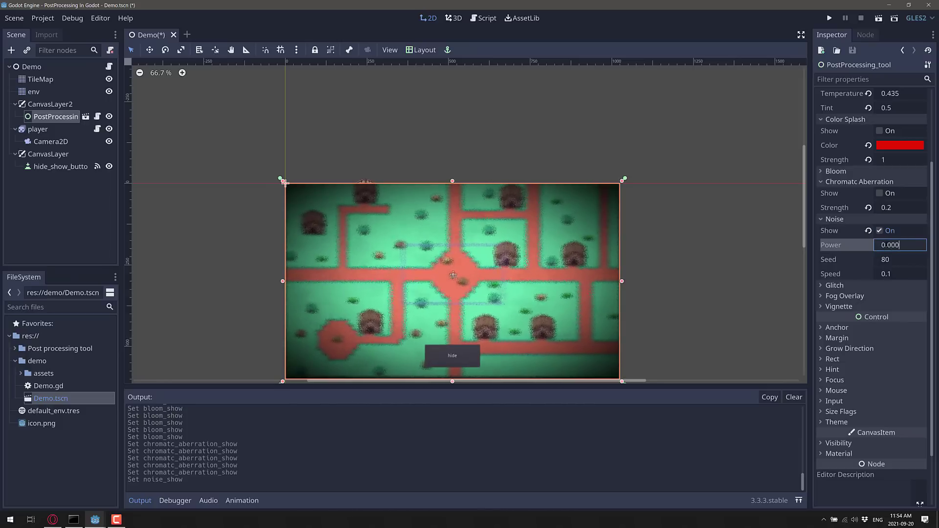
{"action": "key", "text": "Return"}
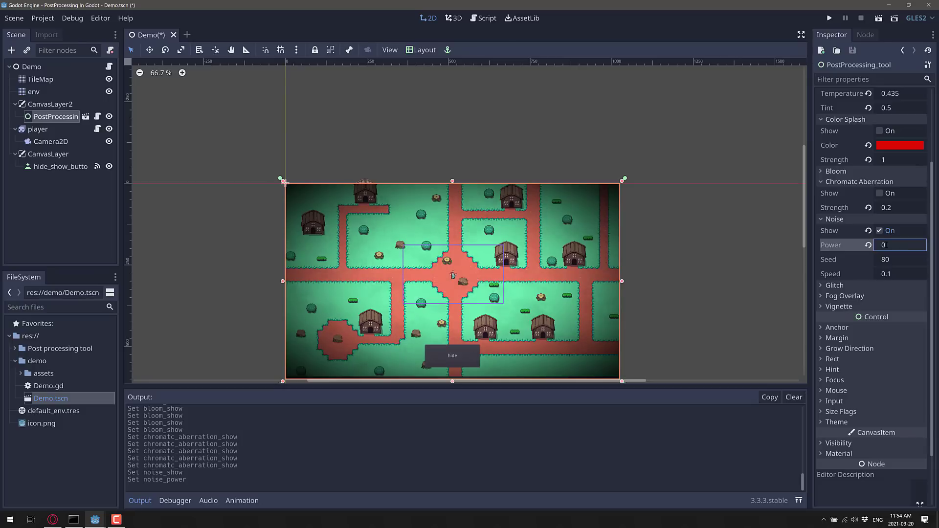
Step: Set the Noise power to 0.001 and turn the effect off
{"action": "left_click", "coordinate": [897, 246]}
{"action": "type", "text": ".001"}
{"action": "key", "text": "Return"}
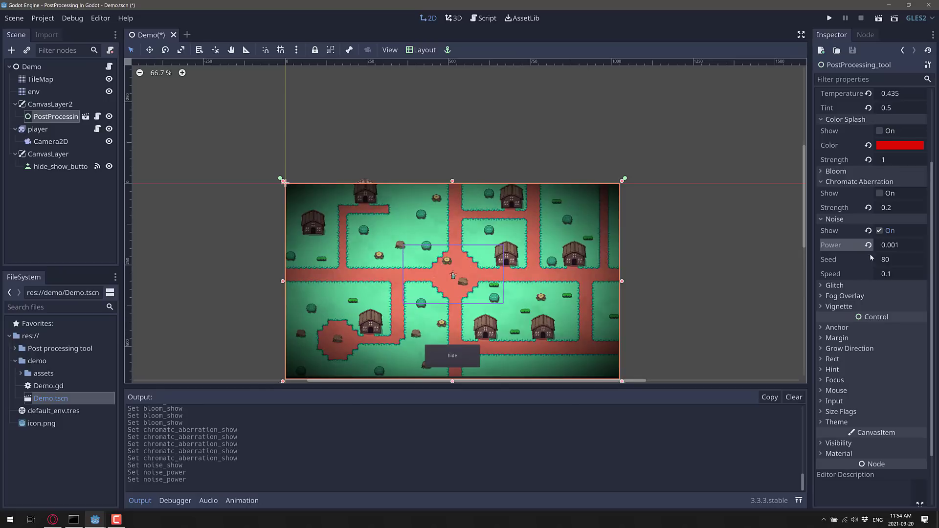
{"action": "left_click", "coordinate": [883, 232]}
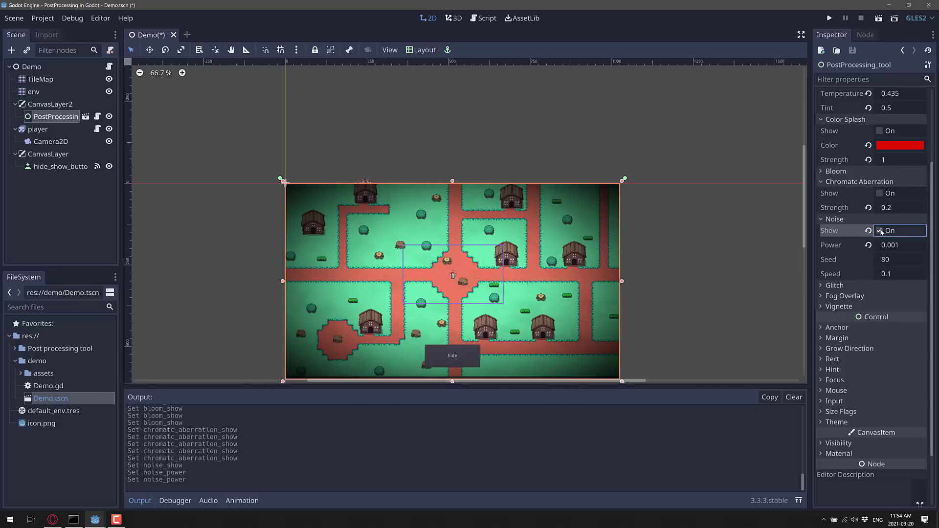
Step: Expand the Glitch settings and turn the effect on briefly to preview it in the scene, leaving it off
{"action": "left_click", "coordinate": [827, 286]}
{"action": "scroll", "coordinate": [832, 283], "scroll_direction": "down", "scroll_amount": 2}
{"action": "left_click", "coordinate": [881, 245]}
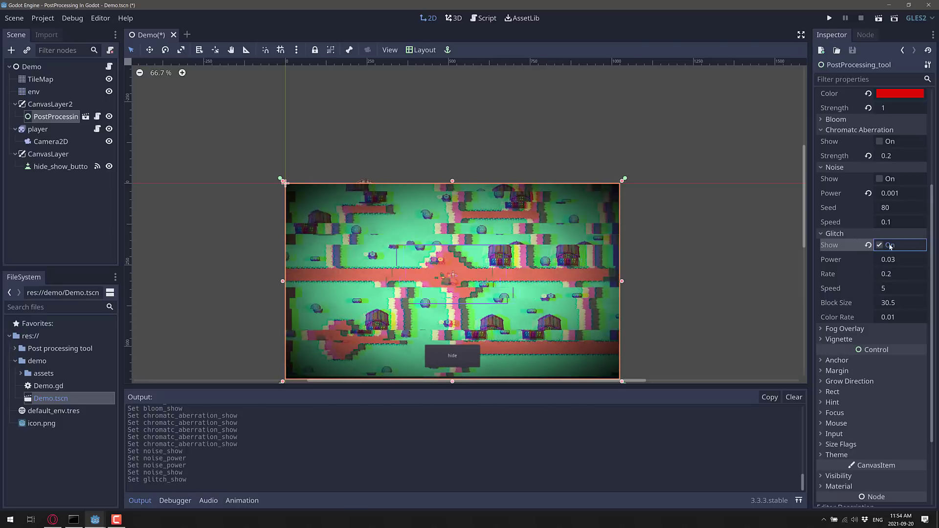
{"action": "left_click", "coordinate": [879, 245]}
{"action": "scroll", "coordinate": [836, 312], "scroll_direction": "down", "scroll_amount": 2}
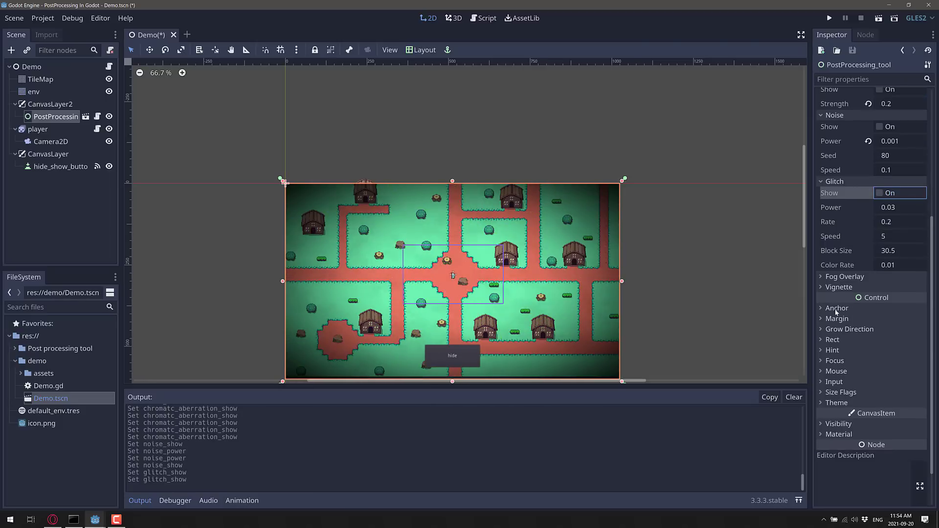
Step: Expand the Fog Overlay settings and toggle the effect to compare the scene preview, leaving it on
{"action": "left_click", "coordinate": [820, 277]}
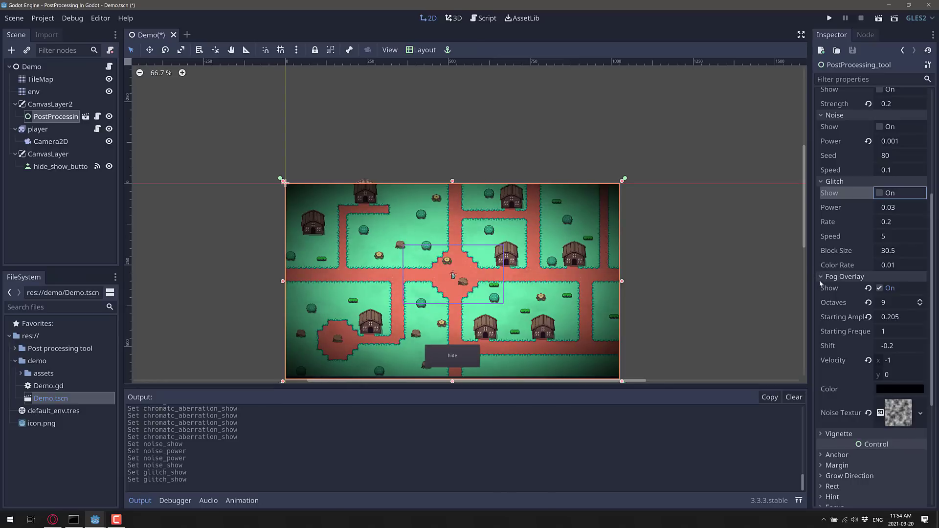
{"action": "left_click", "coordinate": [880, 288]}
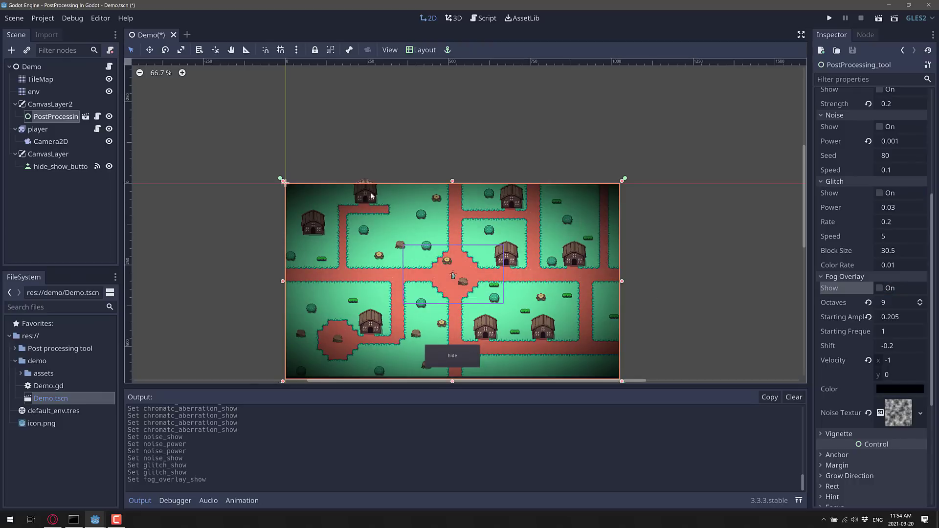
{"action": "left_click", "coordinate": [878, 289]}
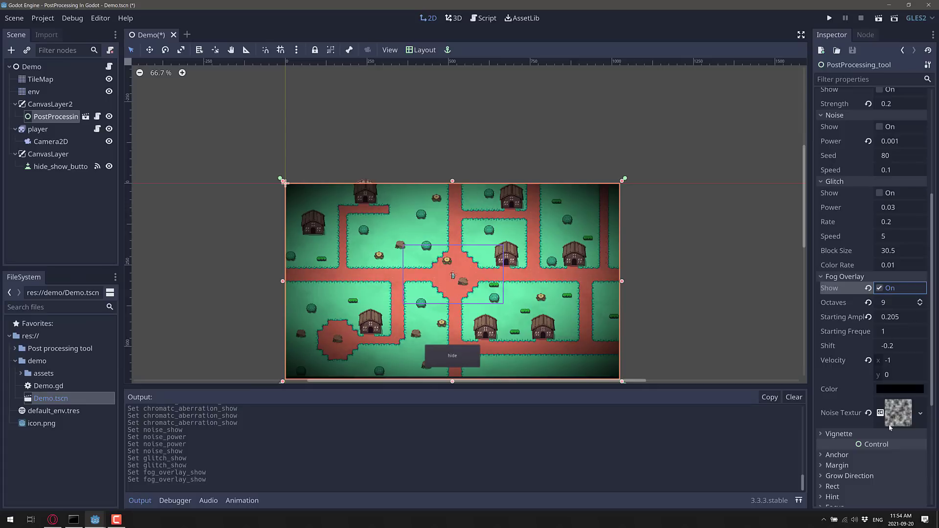
{"action": "left_click", "coordinate": [880, 288]}
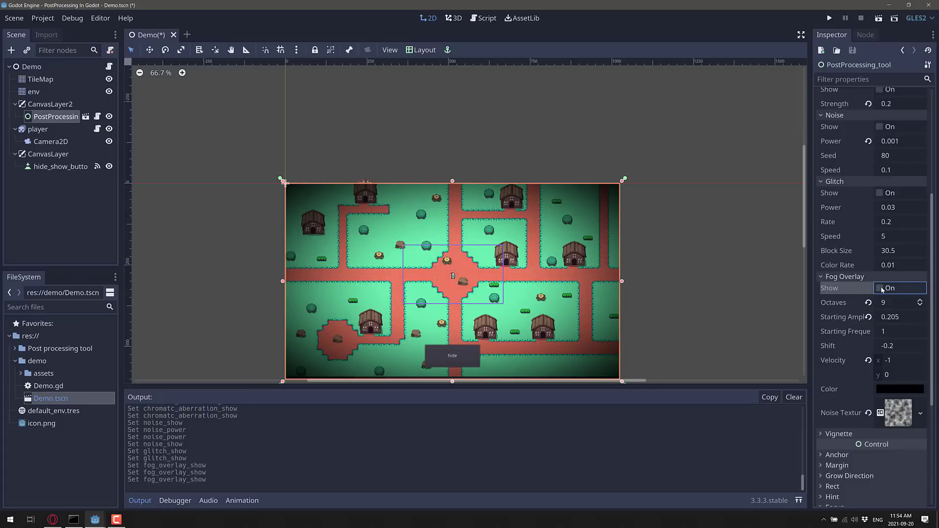
{"action": "left_click", "coordinate": [881, 288]}
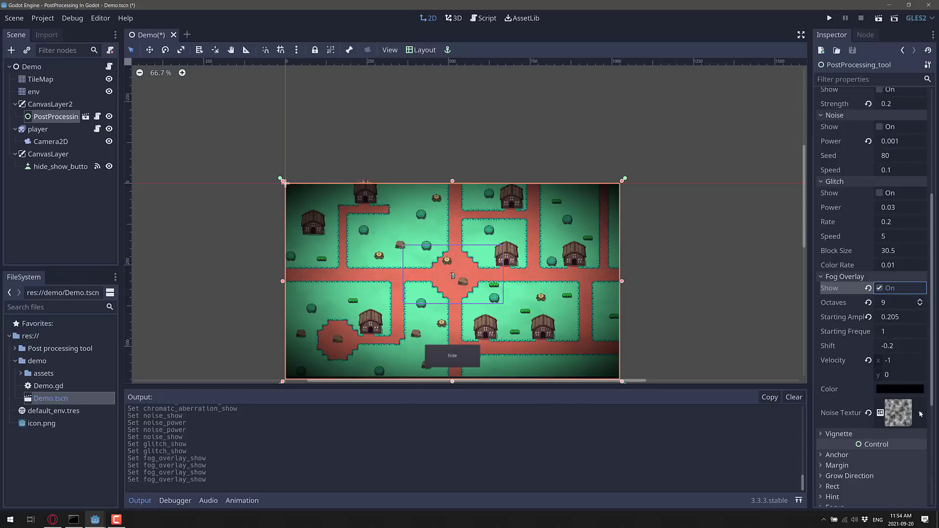
Step: Assign a new NoiseTexture to the Fog Overlay's noise texture and give it a new OpenSimplexNoise as its noise
{"action": "left_click", "coordinate": [920, 414]}
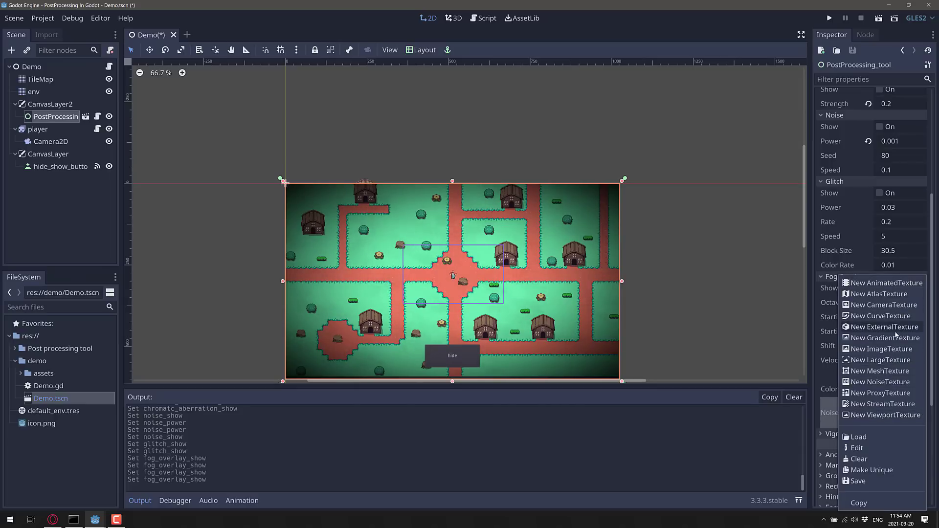
{"action": "left_click", "coordinate": [887, 382]}
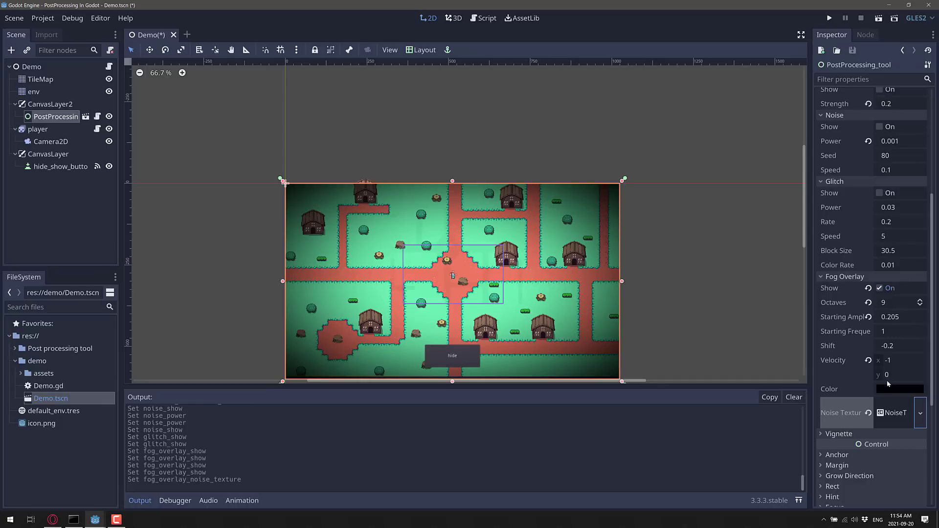
{"action": "left_click", "coordinate": [920, 414]}
{"action": "left_click", "coordinate": [881, 445]}
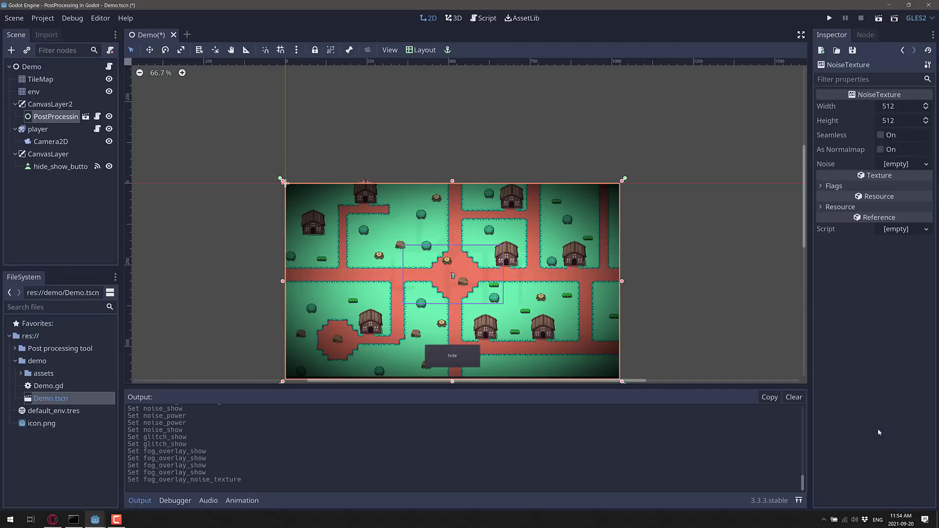
{"action": "left_click", "coordinate": [926, 164]}
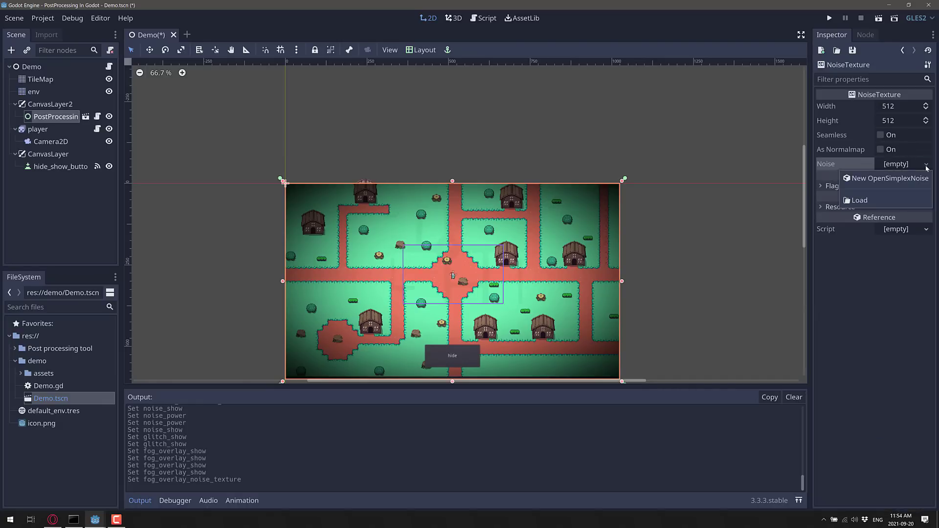
{"action": "left_click", "coordinate": [894, 181]}
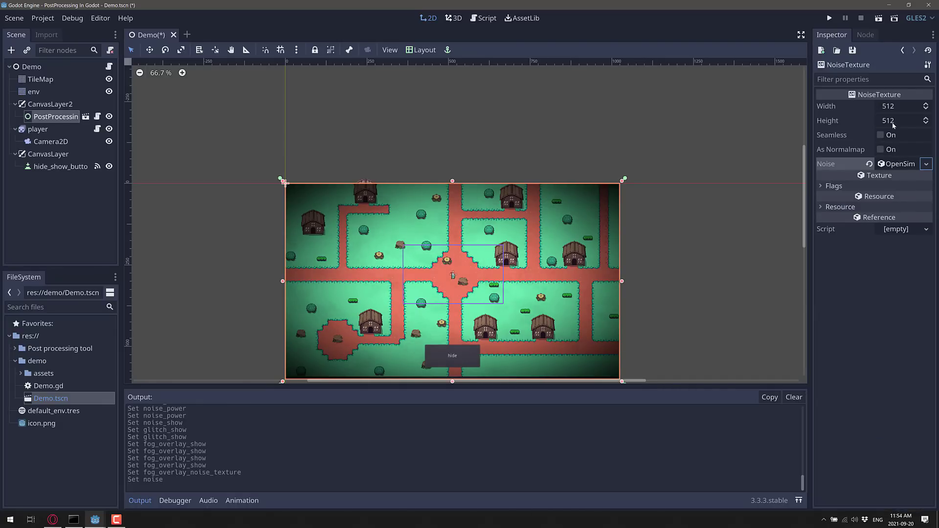
Step: Open the OpenSimplexNoise resource for editing and set its period to about 162.1 and octaves to 5
{"action": "left_click", "coordinate": [925, 165]}
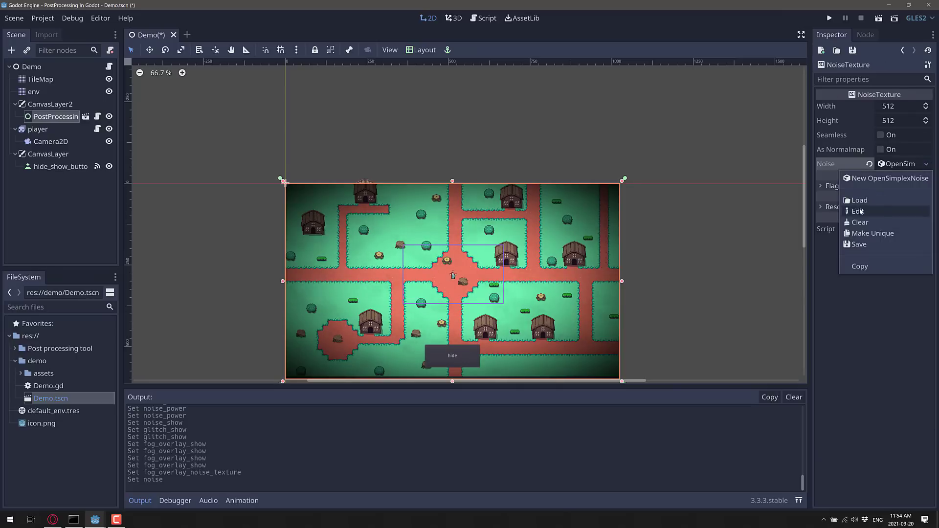
{"action": "left_click", "coordinate": [863, 200]}
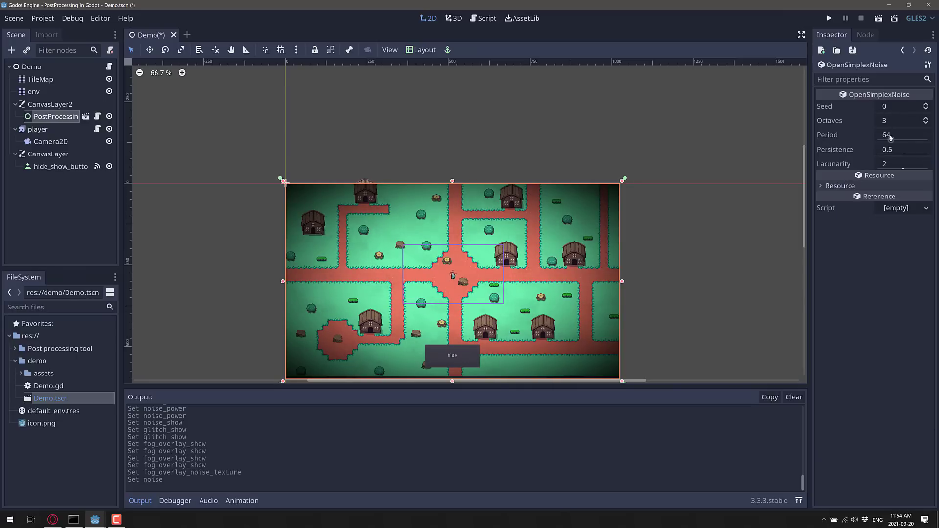
{"action": "left_click_drag", "start_coordinate": [891, 139], "coordinate": [912, 140]}
{"action": "left_click", "coordinate": [901, 123]}
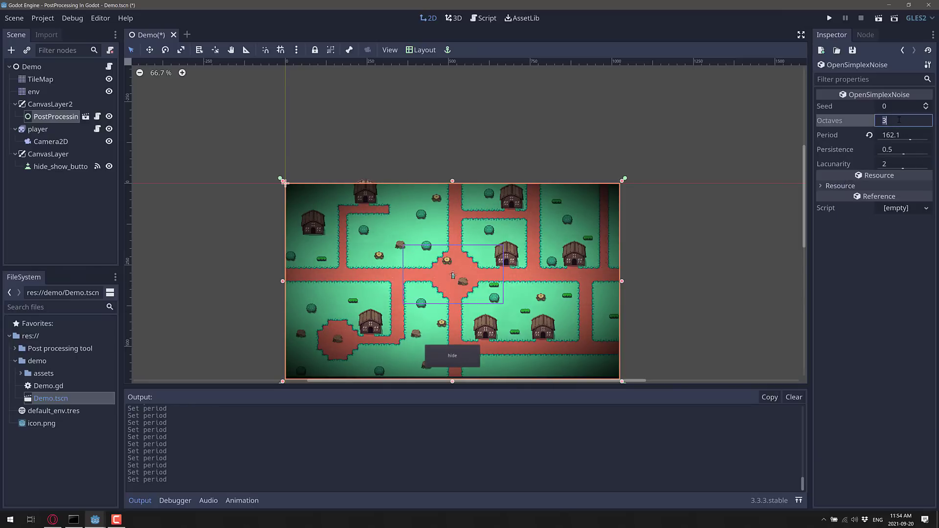
{"action": "type", "text": "5"}
Step: Set the noise persistence to 0.9 and return to the PostProcessing_tool node's properties
{"action": "left_click", "coordinate": [901, 149]}
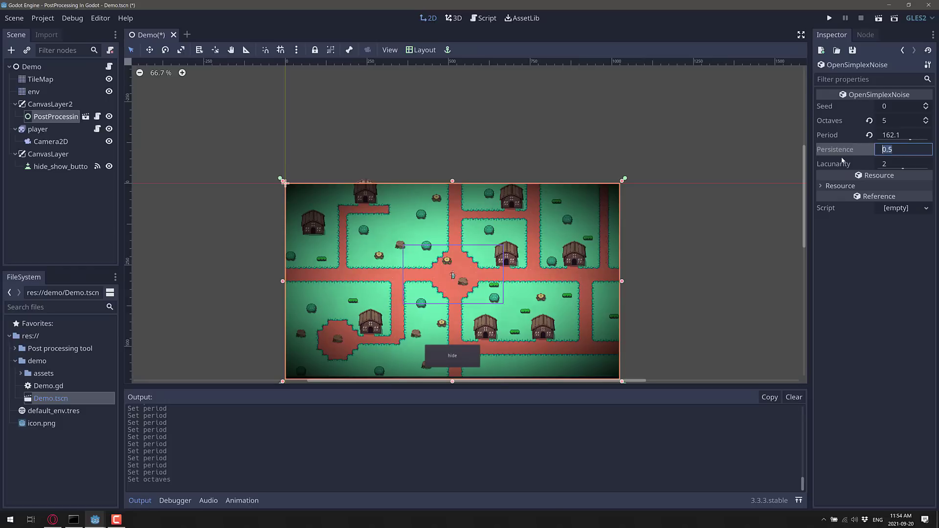
{"action": "type", "text": "0/.9"}
{"action": "key", "text": "Home"}
{"action": "key", "text": "Right"}
{"action": "key", "text": "Delete"}
{"action": "key", "text": "Return"}
{"action": "left_click", "coordinate": [903, 51]}
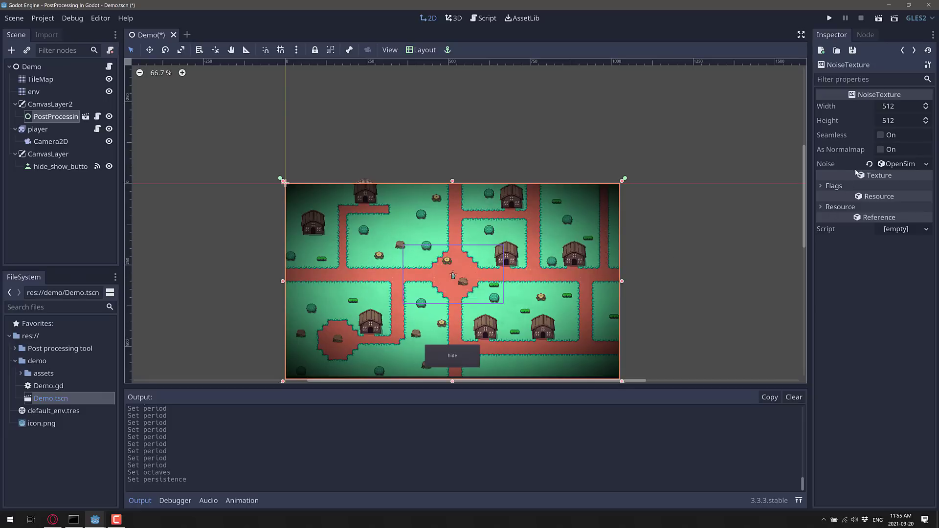
{"action": "left_click", "coordinate": [905, 51]}
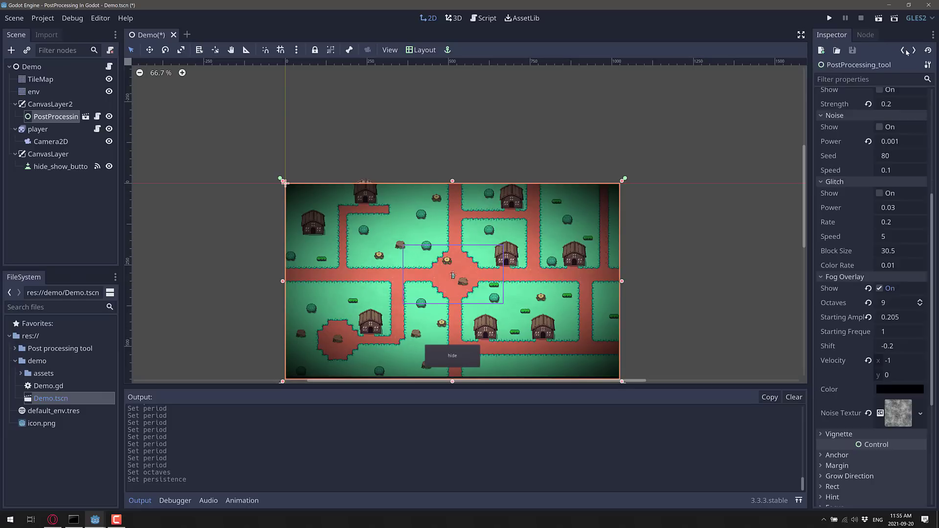
Step: Expand the Vignette settings and toggle the effect off and on to compare the scene preview, leaving it on
{"action": "scroll", "coordinate": [856, 343], "scroll_direction": "down", "scroll_amount": 3}
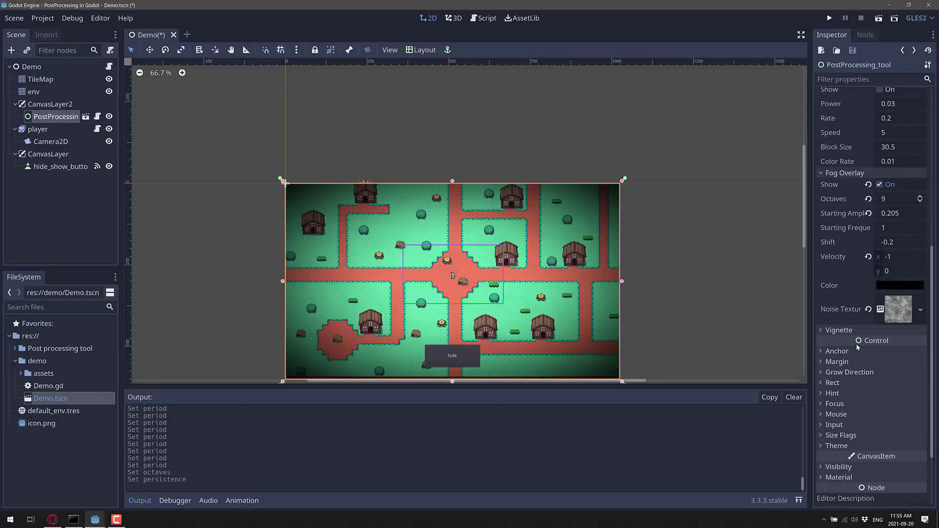
{"action": "left_click", "coordinate": [818, 331]}
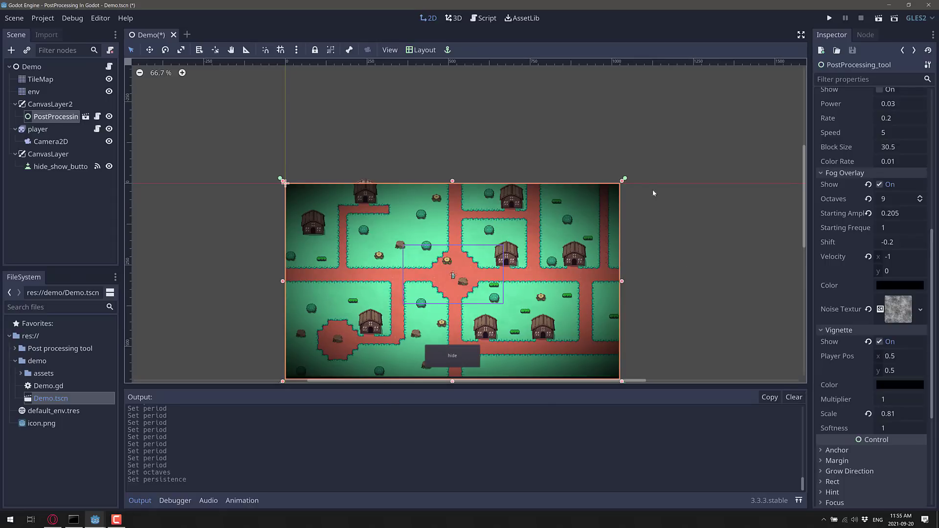
{"action": "left_click", "coordinate": [881, 343]}
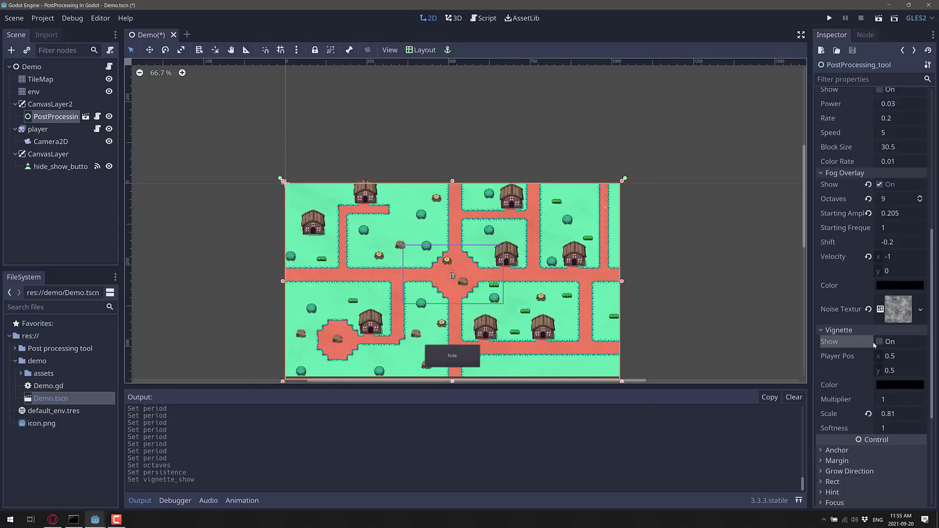
{"action": "left_click", "coordinate": [873, 344]}
{"action": "left_click", "coordinate": [873, 345]}
{"action": "left_click", "coordinate": [872, 344]}
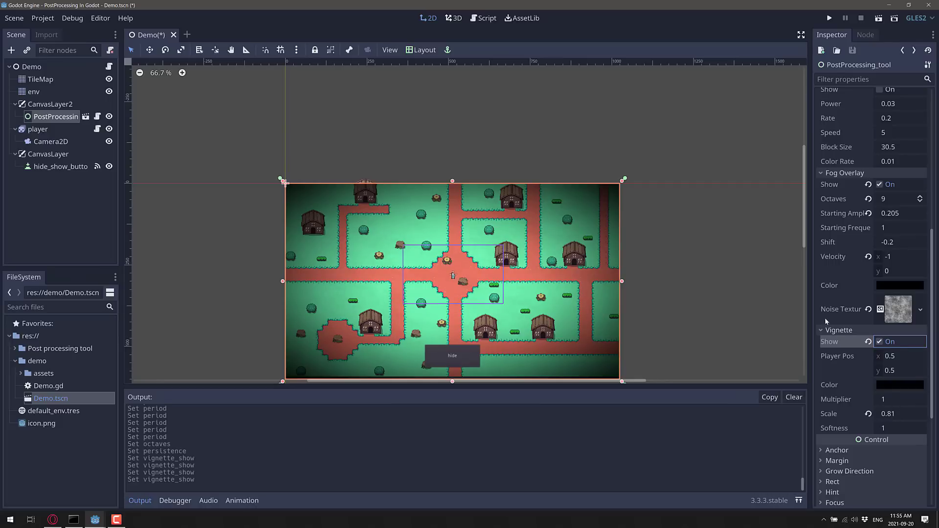
Step: Change the Vignette color to white (ffffff)
{"action": "left_click", "coordinate": [903, 384]}
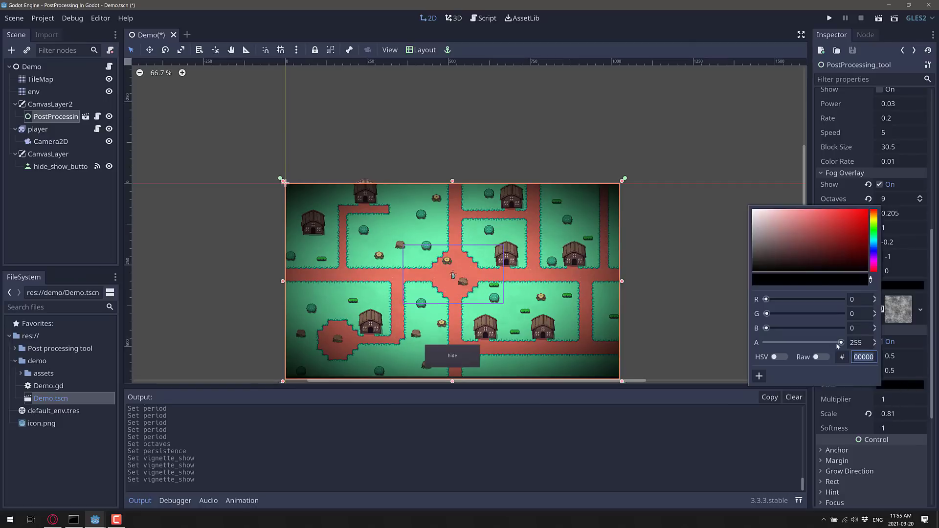
{"action": "left_click_drag", "start_coordinate": [822, 245], "coordinate": [729, 199]}
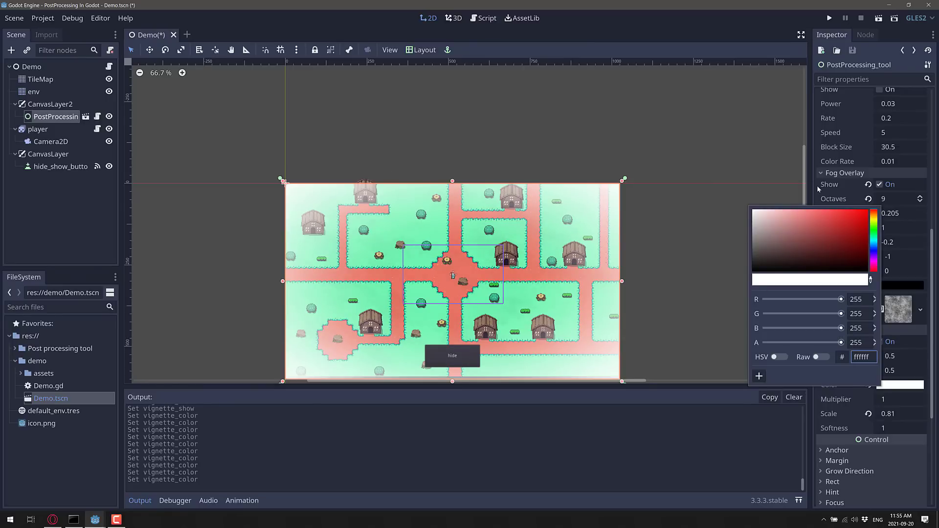
{"action": "left_click", "coordinate": [858, 440]}
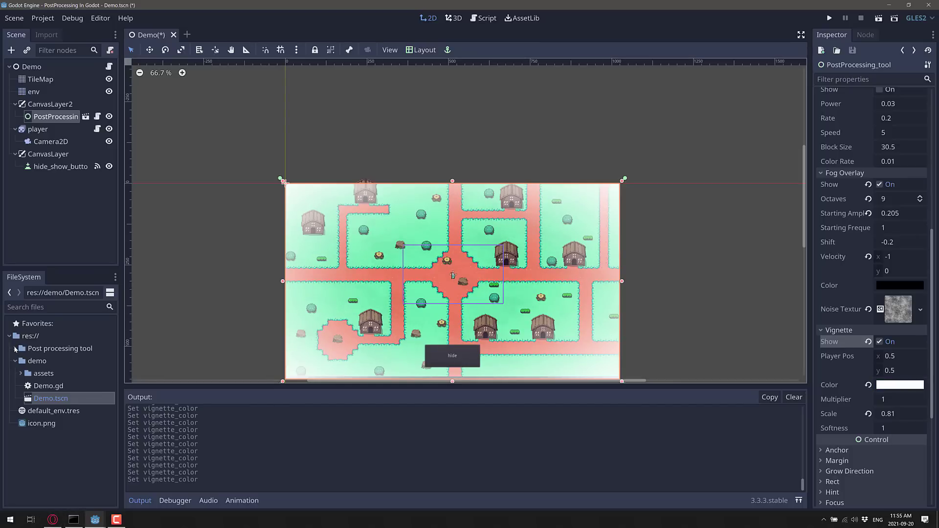
Step: Expand the Post processing tool folder down to assets/effects_scripts and look over the effect scripts, including Vignette.gd
{"action": "left_click", "coordinate": [15, 348]}
{"action": "left_click", "coordinate": [20, 361]}
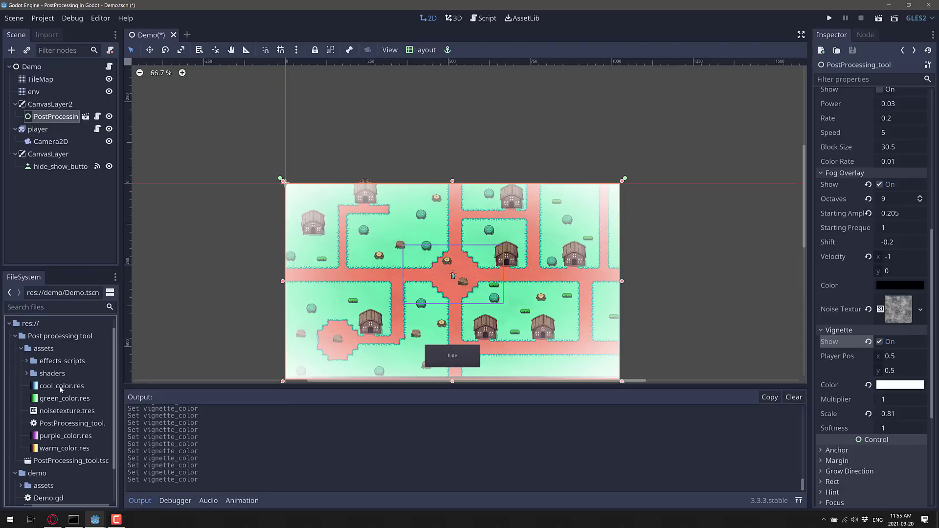
{"action": "left_click", "coordinate": [27, 361]}
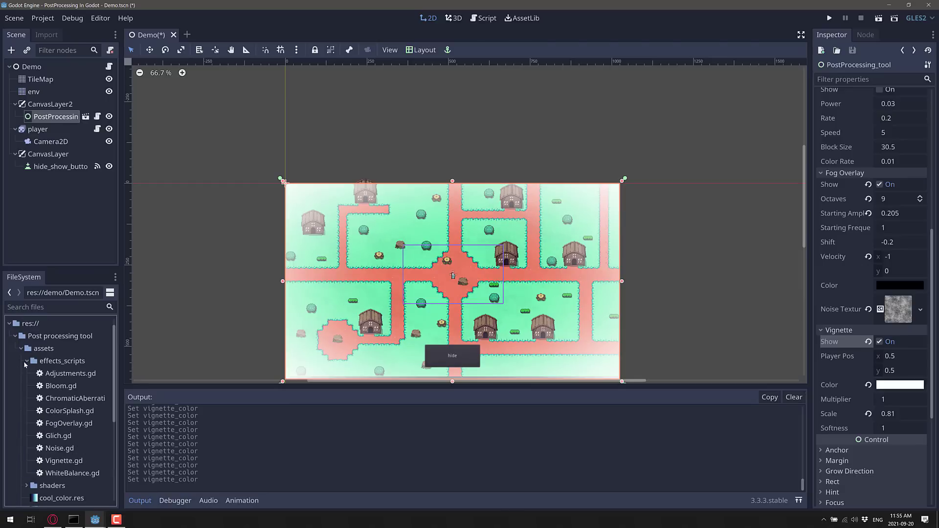
{"action": "left_click", "coordinate": [53, 377]}
{"action": "left_click", "coordinate": [56, 386]}
{"action": "left_click", "coordinate": [61, 436]}
{"action": "left_click", "coordinate": [63, 460]}
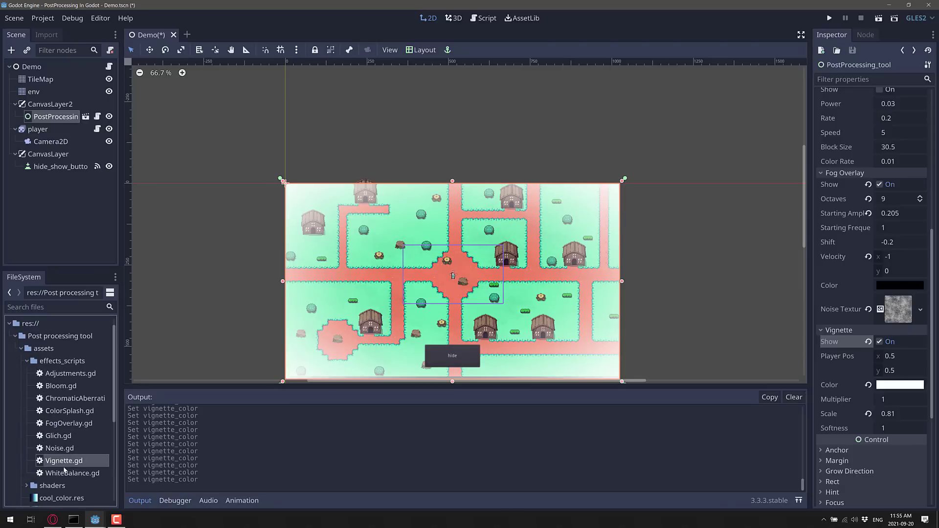
Step: Open the Bloom.gd script and read through its inspector property definitions
{"action": "double_click", "coordinate": [59, 385]}
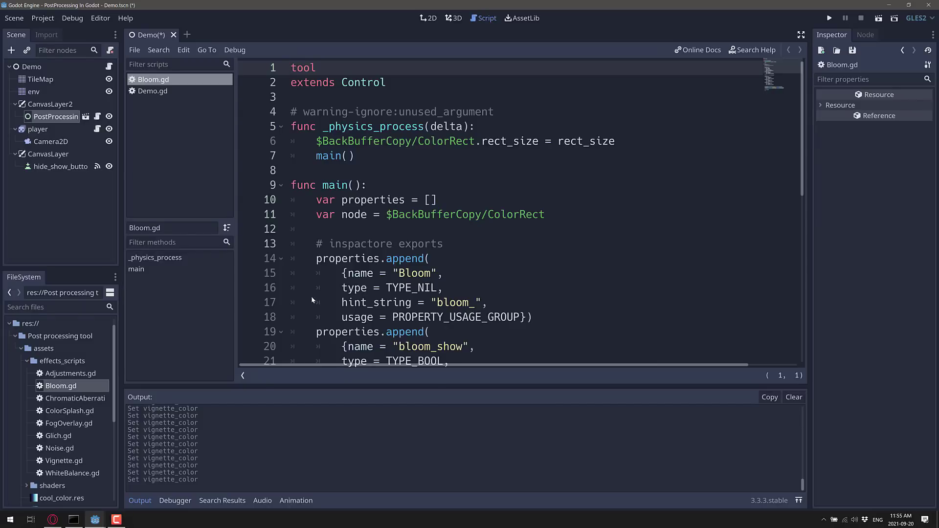
{"action": "scroll", "coordinate": [450, 291], "scroll_direction": "down", "scroll_amount": 1}
{"action": "scroll", "coordinate": [451, 292], "scroll_direction": "down", "scroll_amount": 5}
{"action": "scroll", "coordinate": [451, 292], "scroll_direction": "up", "scroll_amount": 2}
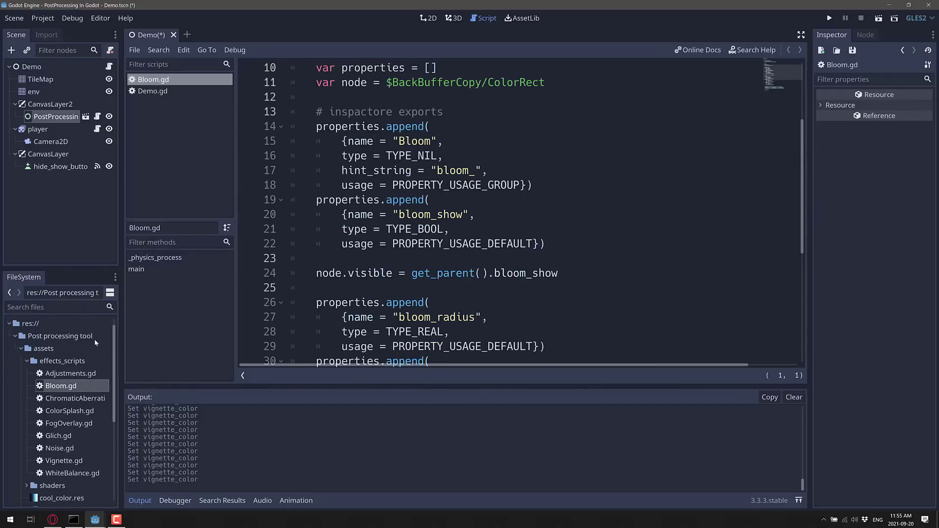
Step: Expand the shaders folder and open the Vignette.res material in the inspector
{"action": "scroll", "coordinate": [27, 450], "scroll_direction": "down", "scroll_amount": 2}
{"action": "left_click", "coordinate": [26, 442]}
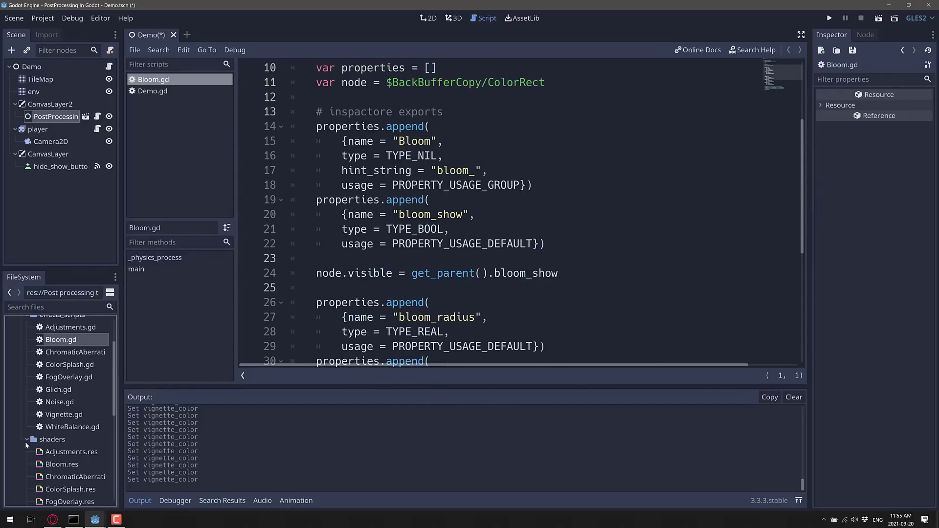
{"action": "scroll", "coordinate": [53, 438], "scroll_direction": "down", "scroll_amount": 3}
{"action": "scroll", "coordinate": [59, 434], "scroll_direction": "down", "scroll_amount": 2}
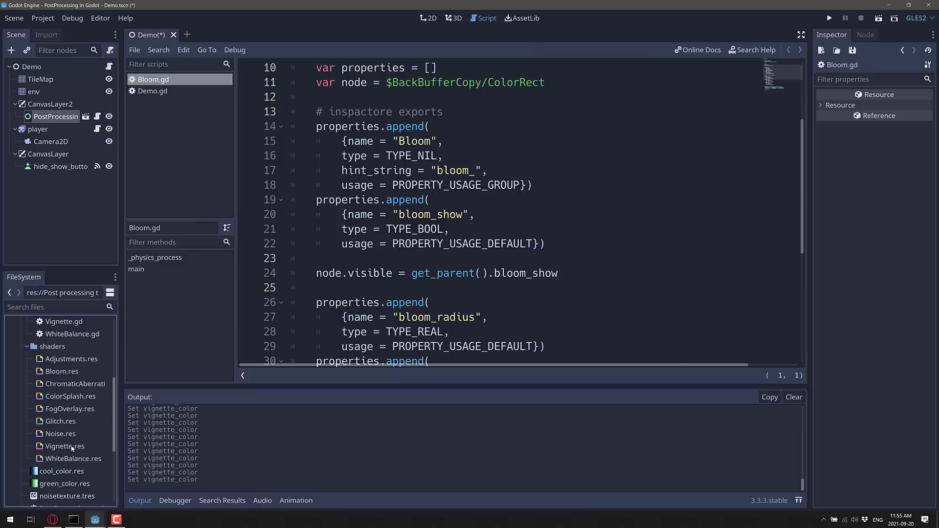
{"action": "left_click", "coordinate": [61, 449]}
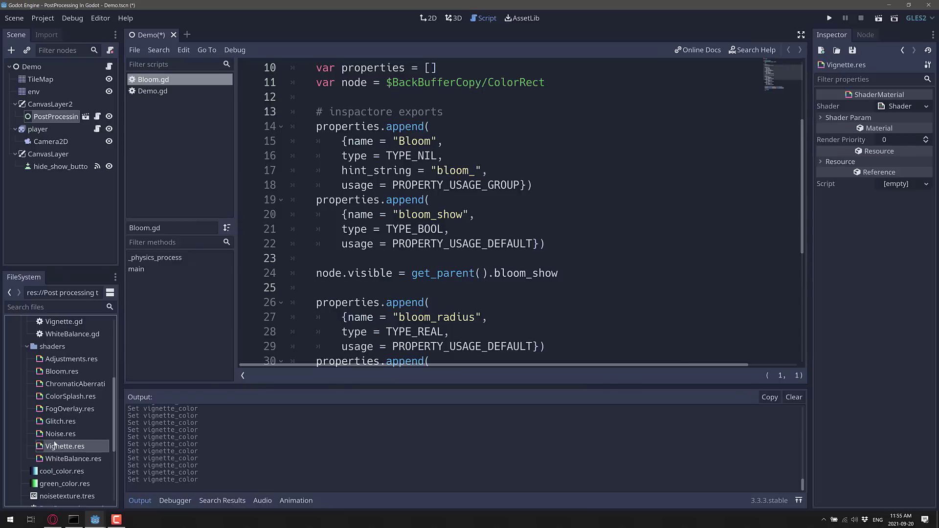
Step: Look through the rest of Bloom.gd, and open the shader code of Vignette.res to examine it
{"action": "left_click", "coordinate": [900, 107]}
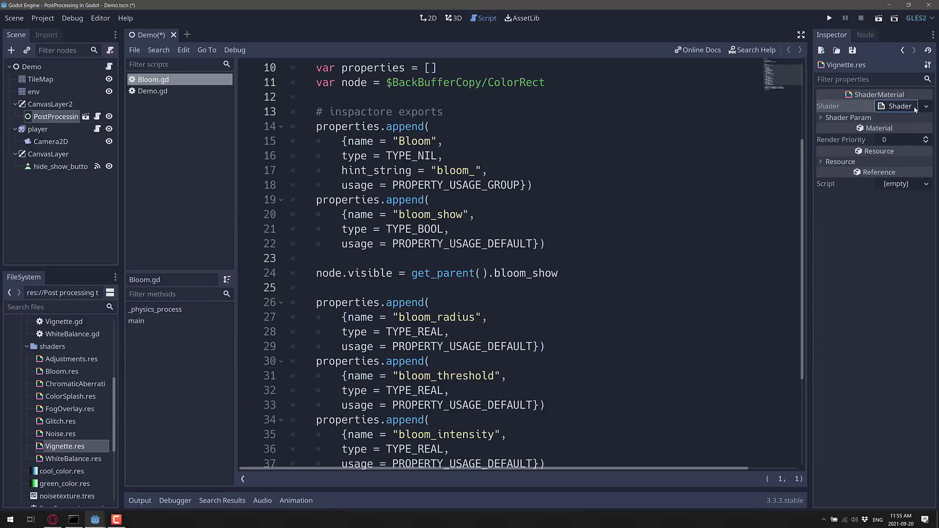
{"action": "scroll", "coordinate": [495, 223], "scroll_direction": "down", "scroll_amount": 4}
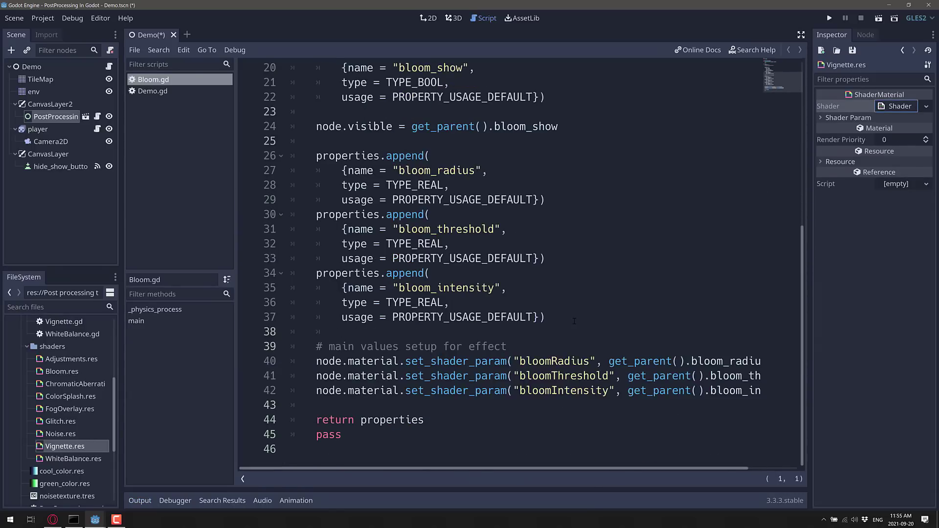
{"action": "scroll", "coordinate": [574, 321], "scroll_direction": "up", "scroll_amount": 6}
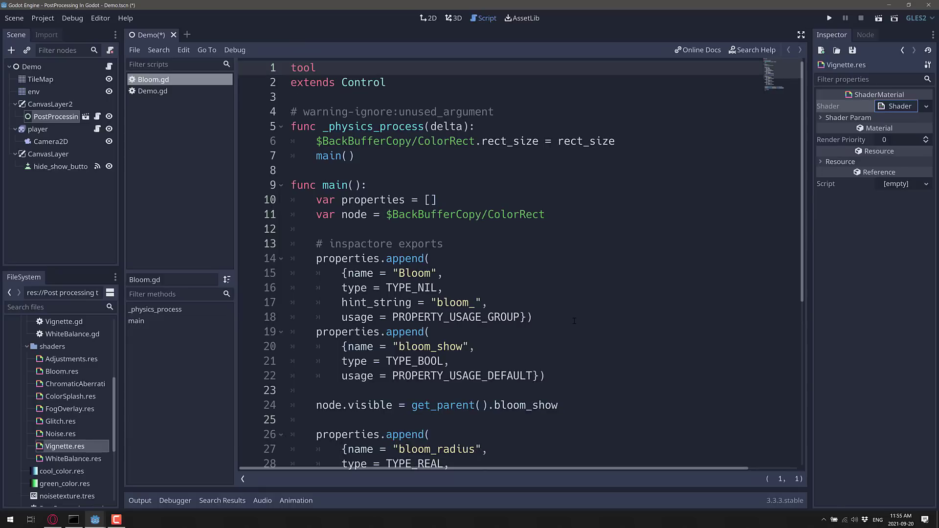
{"action": "left_click", "coordinate": [893, 107]}
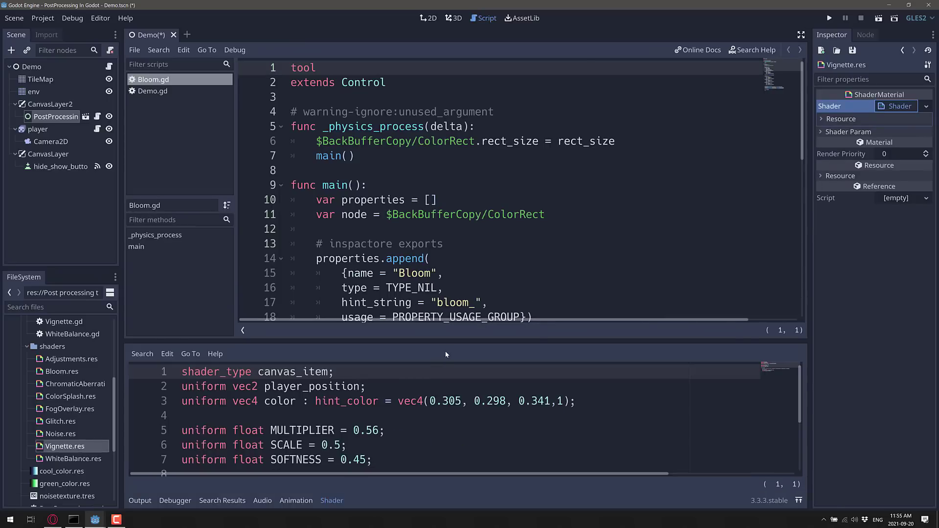
{"action": "scroll", "coordinate": [426, 369], "scroll_direction": "down", "scroll_amount": 3}
{"action": "scroll", "coordinate": [414, 417], "scroll_direction": "up", "scroll_amount": 2}
{"action": "scroll", "coordinate": [415, 417], "scroll_direction": "up", "scroll_amount": 1}
{"action": "scroll", "coordinate": [415, 416], "scroll_direction": "down", "scroll_amount": 3}
{"action": "scroll", "coordinate": [470, 377], "scroll_direction": "up", "scroll_amount": 3}
Step: Open the PostProcessing_tool.gd script from the assets folder and examine its effect variables, setter functions and property list code
{"action": "scroll", "coordinate": [73, 388], "scroll_direction": "up", "scroll_amount": 5}
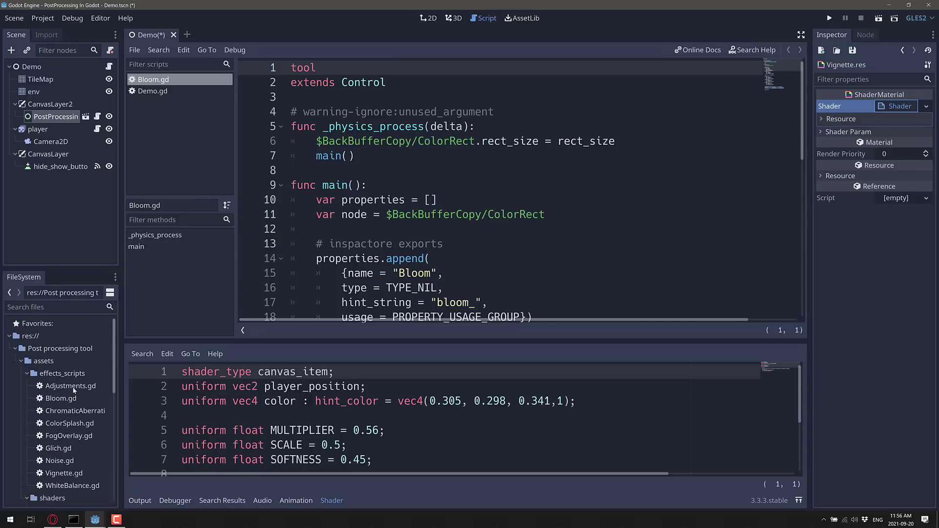
{"action": "scroll", "coordinate": [73, 388], "scroll_direction": "down", "scroll_amount": 10}
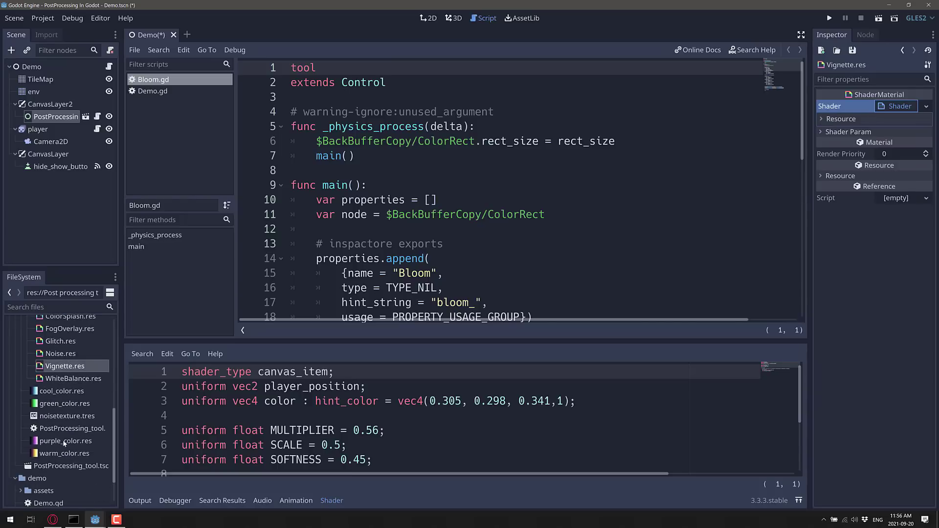
{"action": "double_click", "coordinate": [68, 428]}
{"action": "left_click", "coordinate": [489, 317]}
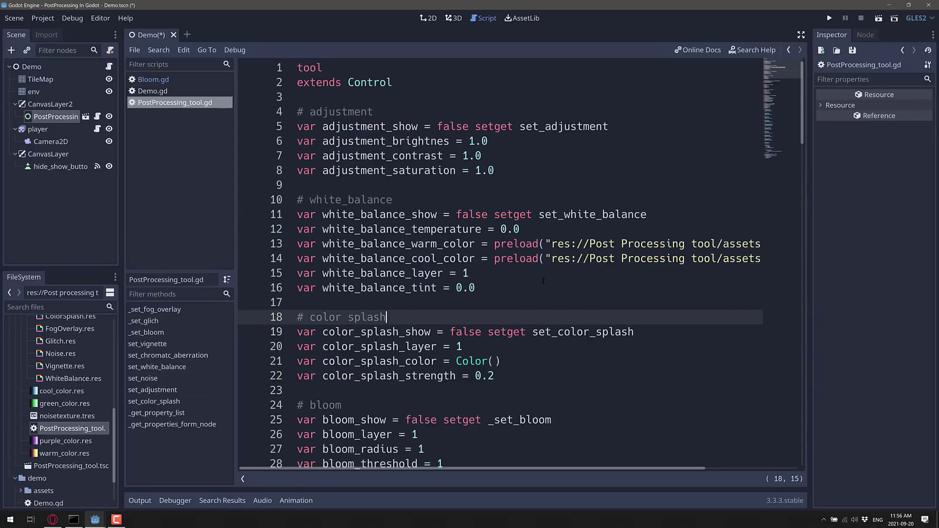
{"action": "scroll", "coordinate": [543, 281], "scroll_direction": "down", "scroll_amount": 20}
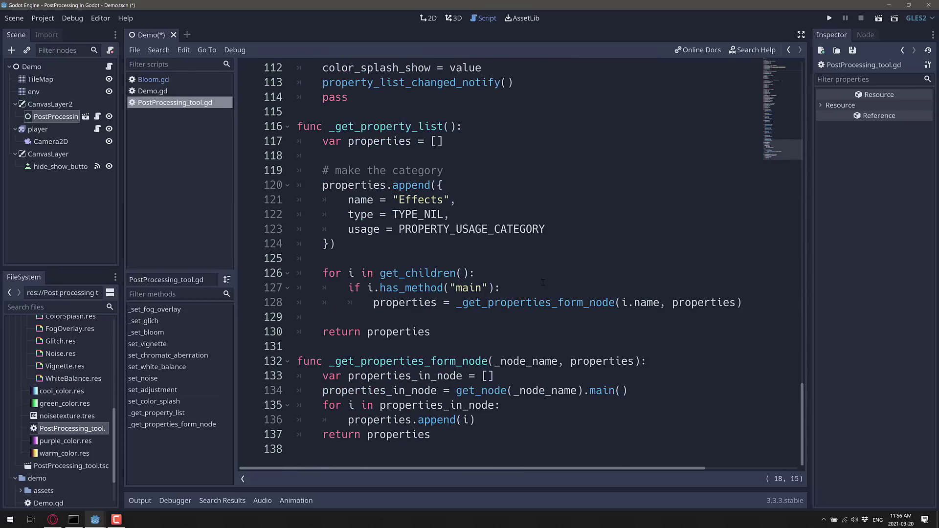
{"action": "scroll", "coordinate": [344, 327], "scroll_direction": "up", "scroll_amount": 20}
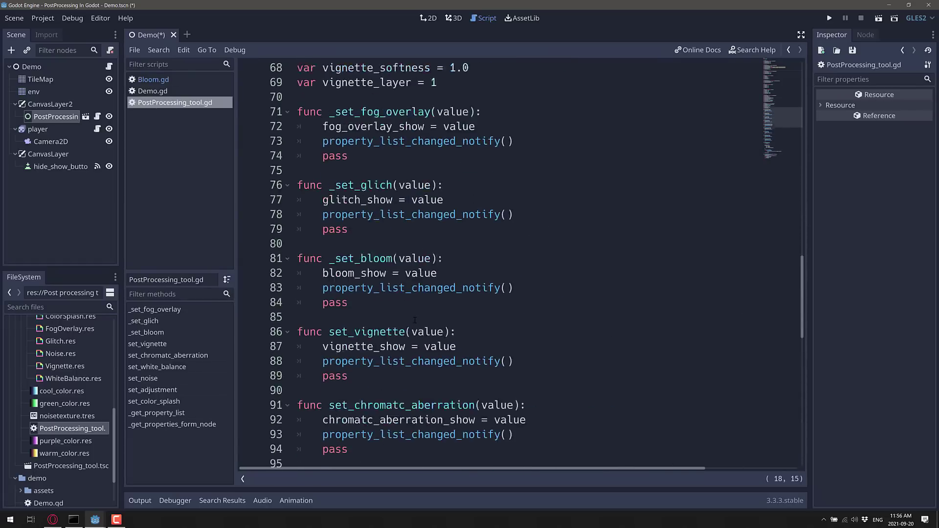
{"action": "scroll", "coordinate": [423, 318], "scroll_direction": "down", "scroll_amount": 20}
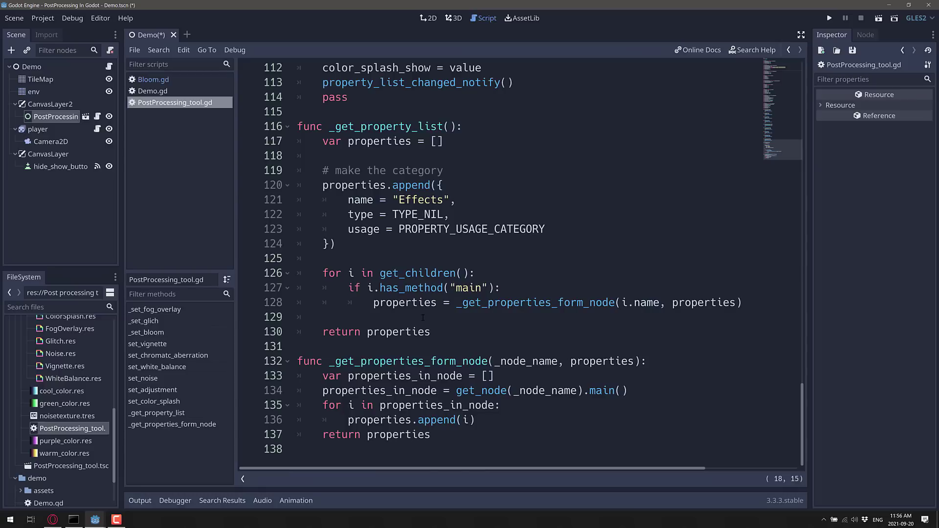
Step: View the Demo.gd script, and return to the 2D scene with the PostProcessing_tool node's properties shown
{"action": "left_click", "coordinate": [146, 81]}
{"action": "left_click", "coordinate": [146, 92]}
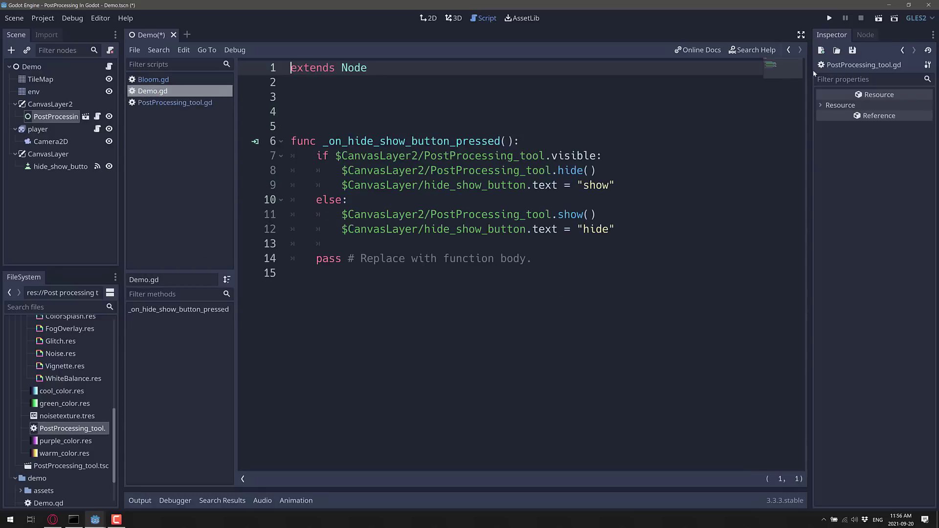
{"action": "left_click", "coordinate": [433, 18]}
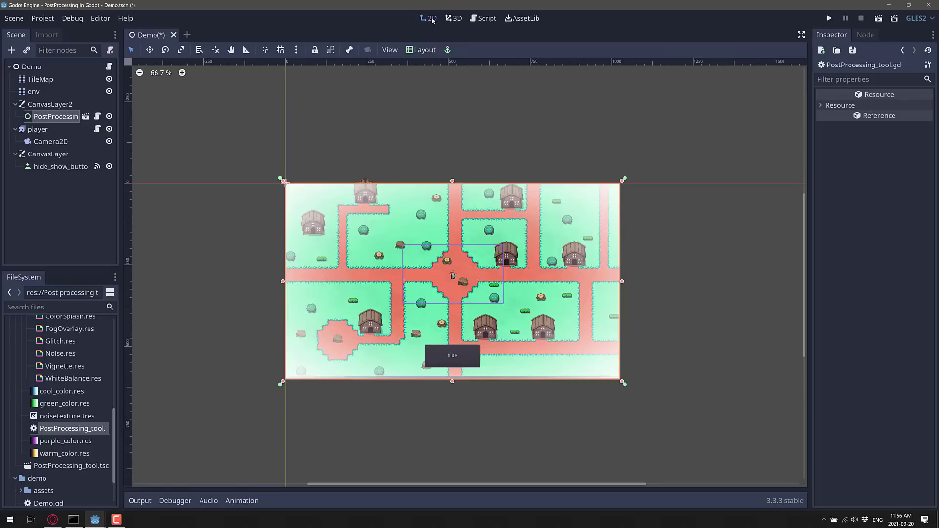
{"action": "left_click", "coordinate": [56, 116]}
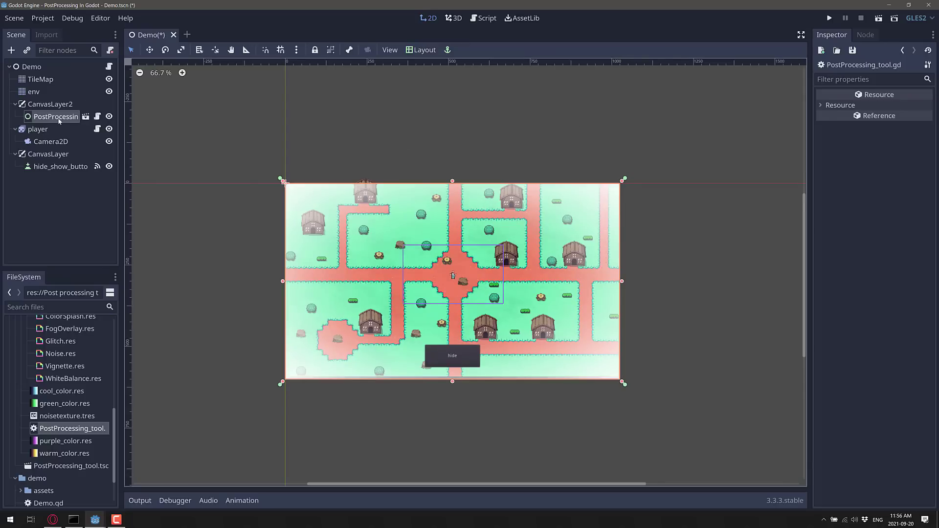
{"action": "scroll", "coordinate": [840, 196], "scroll_direction": "up", "scroll_amount": 3}
{"action": "scroll", "coordinate": [839, 335], "scroll_direction": "down", "scroll_amount": 5}
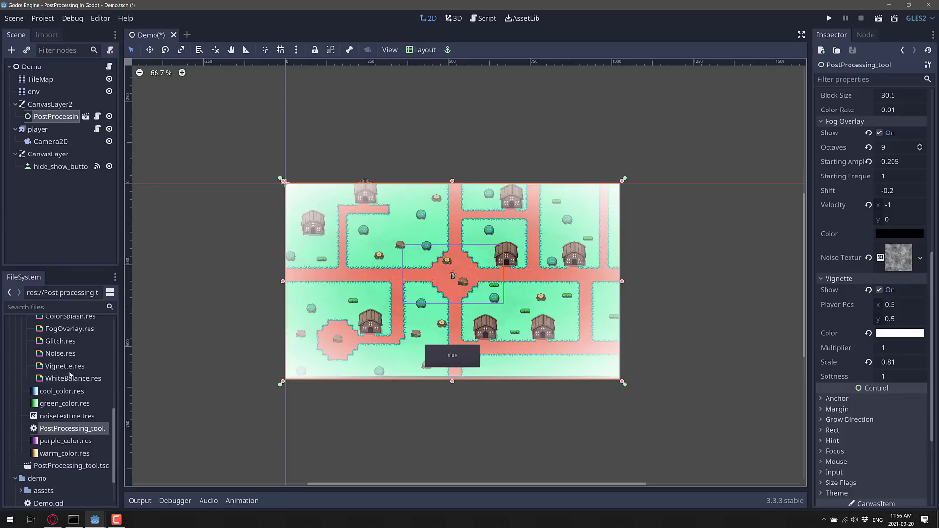
Step: Open the FogOverlay.gd script from effects_scripts and read through its exported properties and shader parameter setup
{"action": "scroll", "coordinate": [100, 379], "scroll_direction": "up", "scroll_amount": 5}
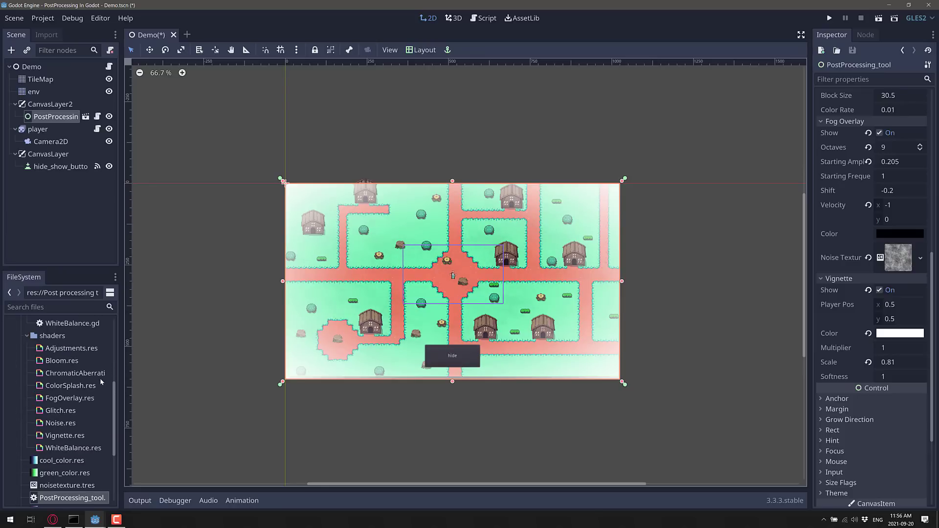
{"action": "double_click", "coordinate": [54, 343]}
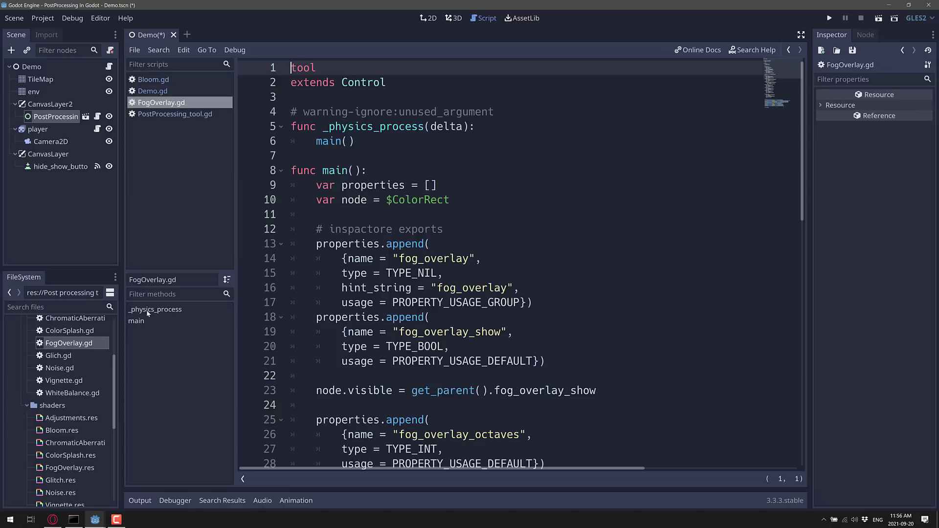
{"action": "scroll", "coordinate": [509, 316], "scroll_direction": "down", "scroll_amount": 5}
{"action": "scroll", "coordinate": [509, 317], "scroll_direction": "down", "scroll_amount": 9}
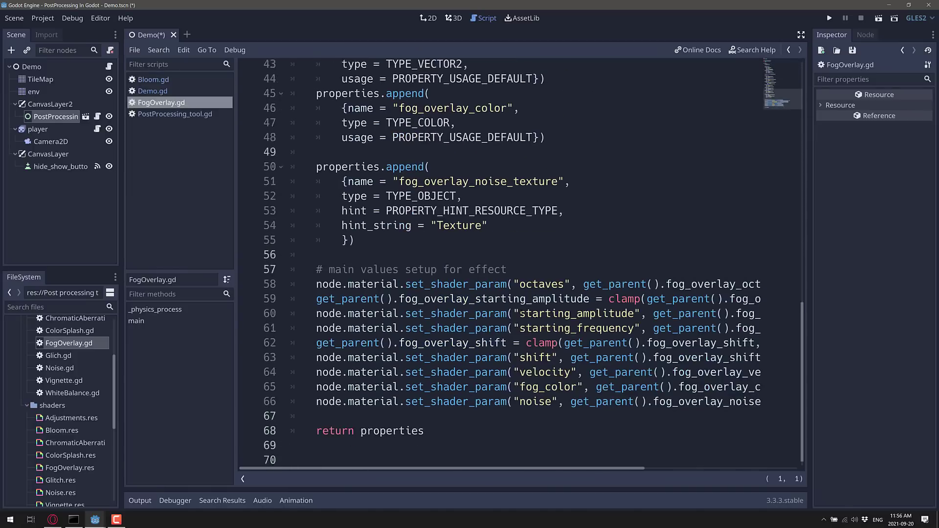
{"action": "scroll", "coordinate": [518, 319], "scroll_direction": "up", "scroll_amount": 8}
{"action": "scroll", "coordinate": [526, 322], "scroll_direction": "up", "scroll_amount": 7}
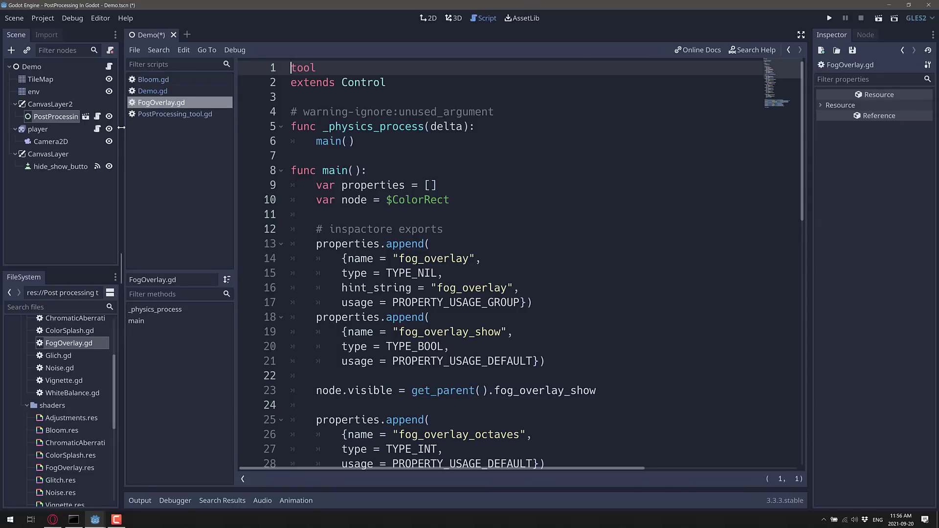
Step: Return to the PostProcessing_tool node in the 2D scene and review its effect settings from Adjustment onward
{"action": "left_click", "coordinate": [58, 116]}
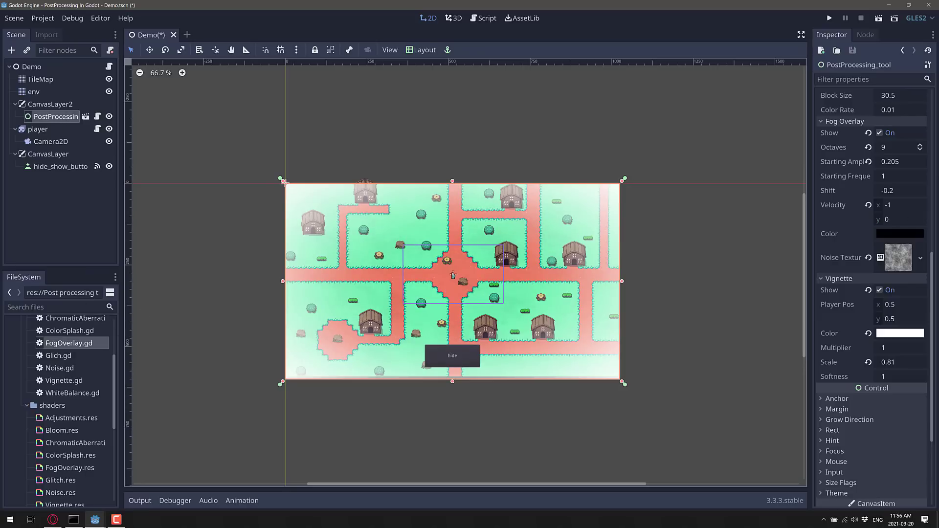
{"action": "scroll", "coordinate": [862, 162], "scroll_direction": "up", "scroll_amount": 8}
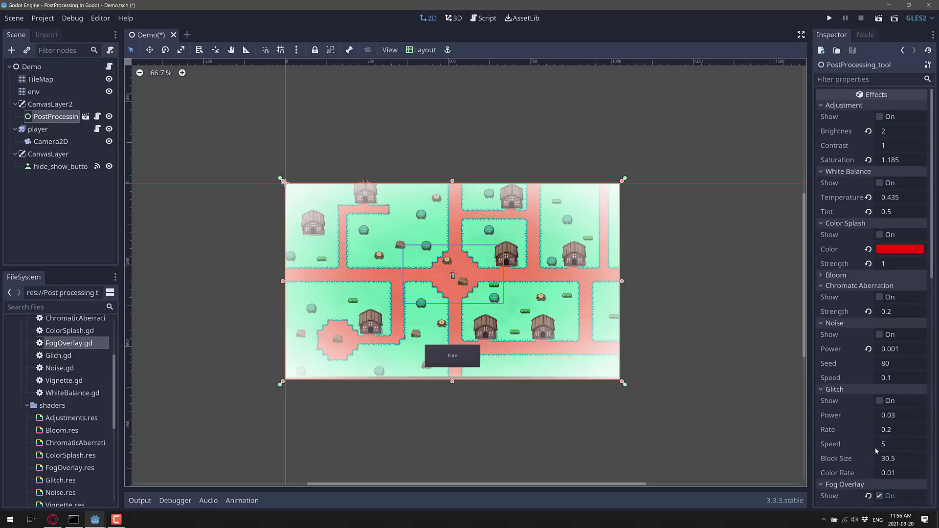
Step: Look over the PostProcessing_tool node's Glitch, Fog Overlay and Vignette settings
{"action": "scroll", "coordinate": [876, 451], "scroll_direction": "down", "scroll_amount": 4}
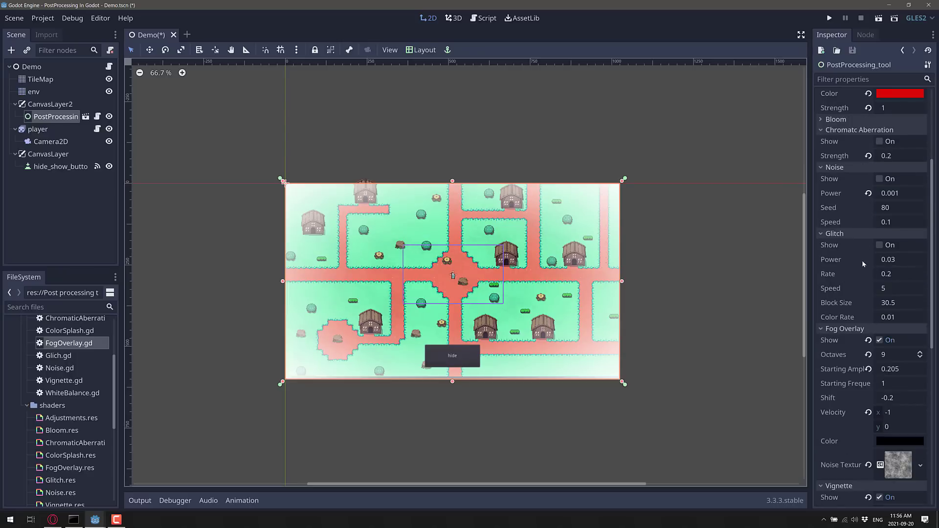
{"action": "scroll", "coordinate": [863, 265], "scroll_direction": "down", "scroll_amount": 3}
{"action": "scroll", "coordinate": [856, 147], "scroll_direction": "up", "scroll_amount": 4}
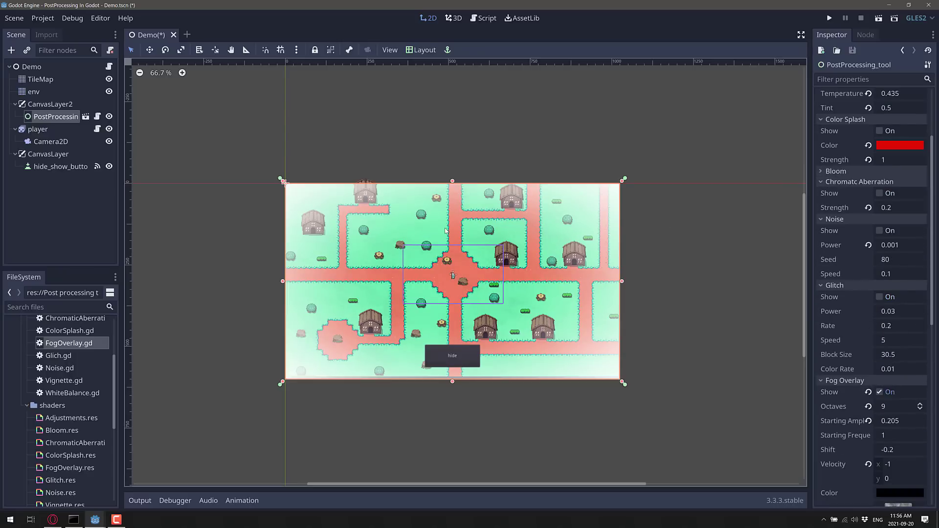
Step: Switch to the tool's GitHub page in the browser, full screen, and read the README's "how to install it in your project" instructions
{"action": "key", "text": "alt+Tab"}
{"action": "key", "text": "F11"}
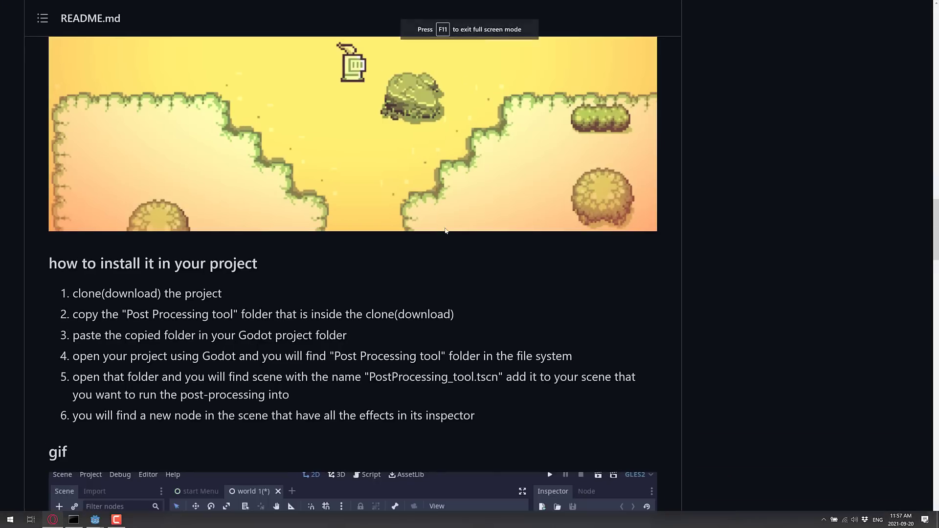
{"action": "scroll", "coordinate": [261, 283], "scroll_direction": "down", "scroll_amount": 2}
{"action": "scroll", "coordinate": [442, 321], "scroll_direction": "up", "scroll_amount": 1}
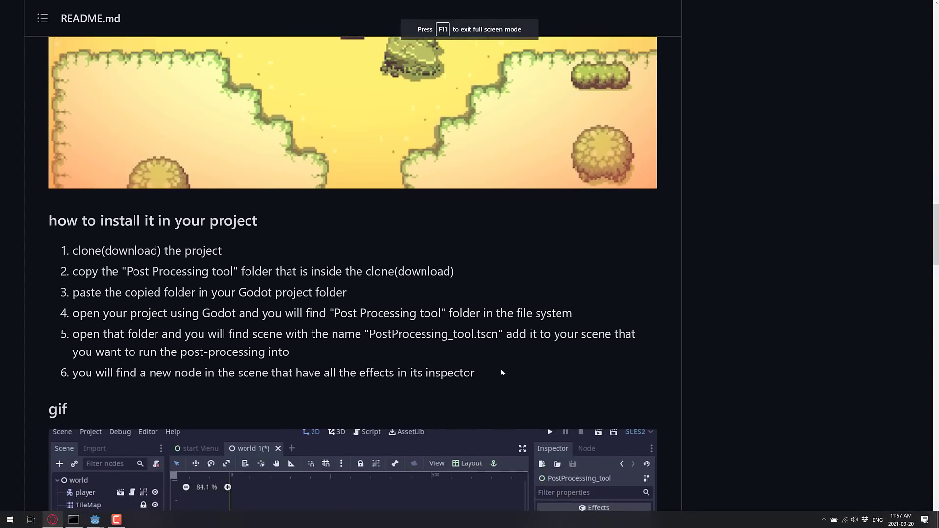
{"action": "left_click_drag", "start_coordinate": [501, 369], "coordinate": [93, 250]}
{"action": "left_click", "coordinate": [284, 236]}
Step: Read the README's "use an effect" and "calling property using script" sections, highlighting the get_node property call
{"action": "scroll", "coordinate": [347, 308], "scroll_direction": "down", "scroll_amount": 6}
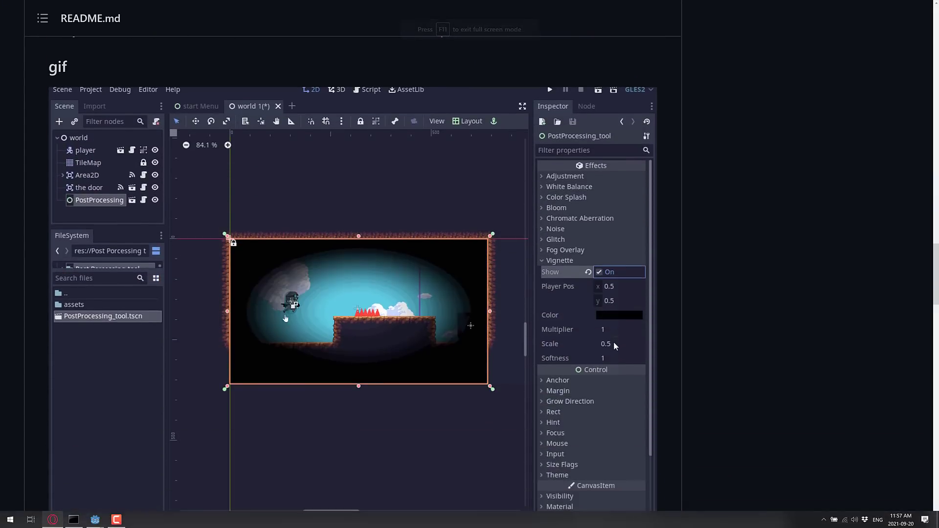
{"action": "scroll", "coordinate": [348, 307], "scroll_direction": "down", "scroll_amount": 3}
{"action": "scroll", "coordinate": [347, 307], "scroll_direction": "down", "scroll_amount": 8}
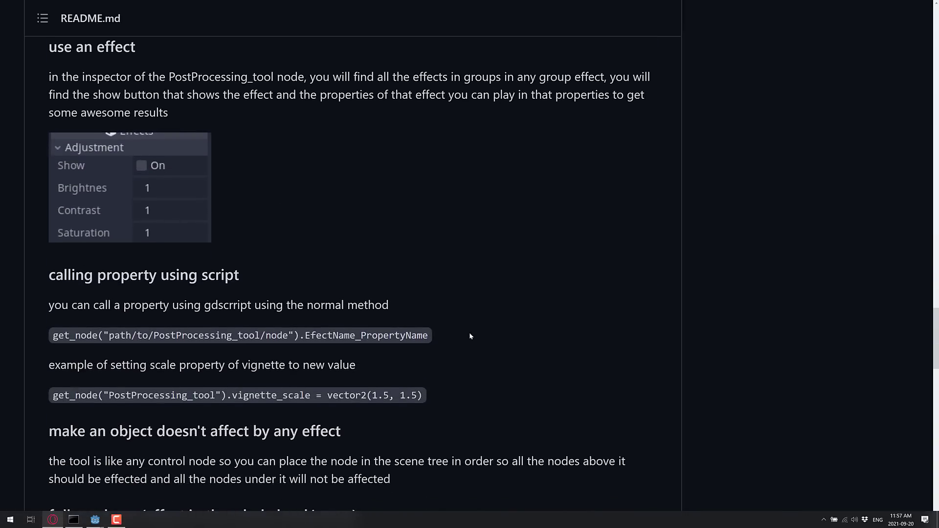
{"action": "left_click_drag", "start_coordinate": [468, 334], "coordinate": [39, 334]}
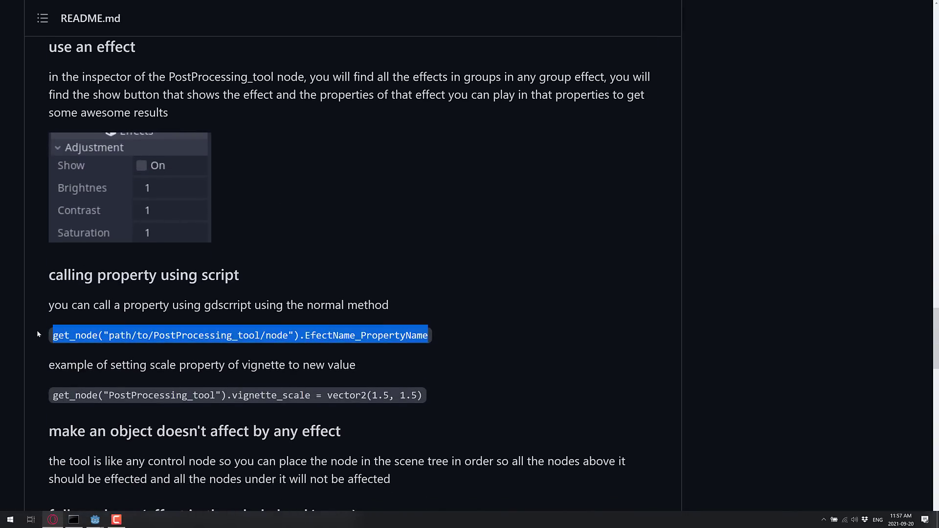
{"action": "left_click", "coordinate": [495, 316]}
Step: Read the README sections on excluding objects from effects and following the player, plus the alert about using it as a control node
{"action": "scroll", "coordinate": [500, 338], "scroll_direction": "down", "scroll_amount": 2}
{"action": "scroll", "coordinate": [500, 340], "scroll_direction": "down", "scroll_amount": 2}
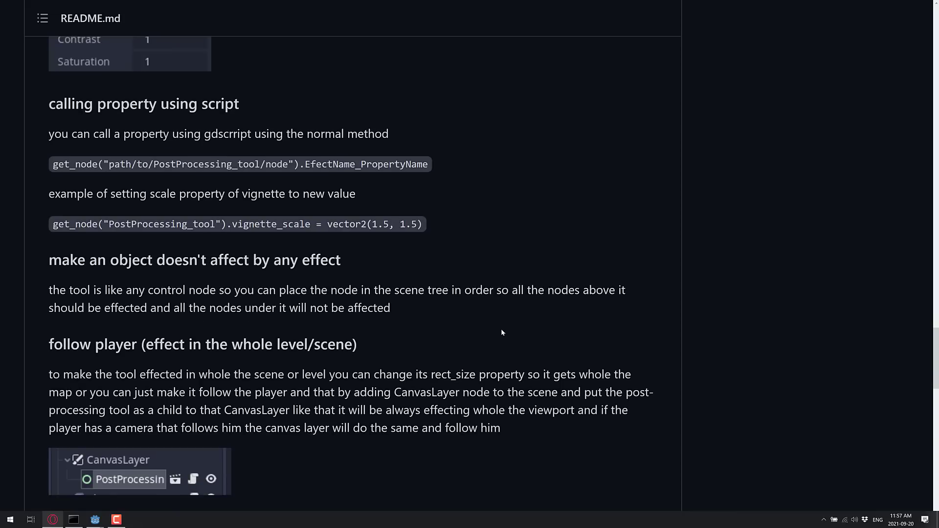
{"action": "scroll", "coordinate": [503, 332], "scroll_direction": "down", "scroll_amount": 5}
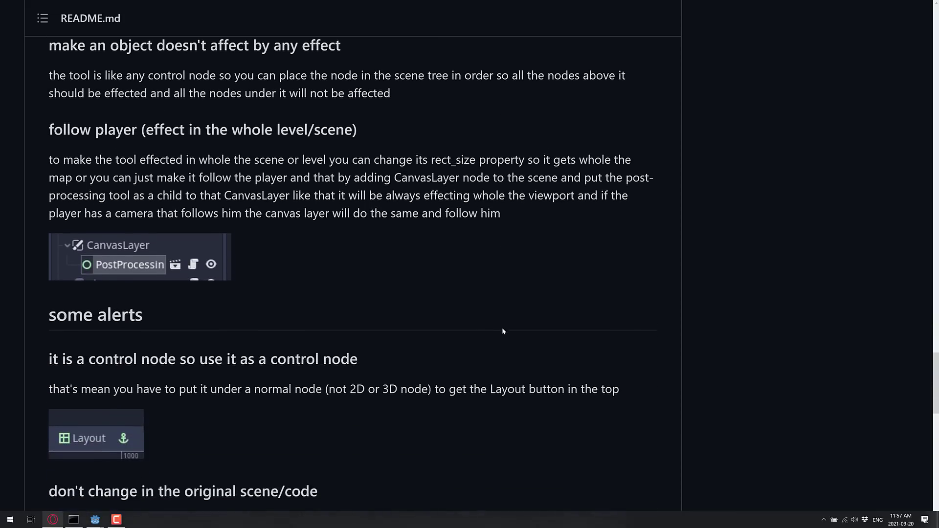
{"action": "scroll", "coordinate": [502, 331], "scroll_direction": "down", "scroll_amount": 5}
{"action": "left_click_drag", "start_coordinate": [114, 176], "coordinate": [626, 172]}
{"action": "left_click", "coordinate": [626, 171]}
{"action": "scroll", "coordinate": [411, 242], "scroll_direction": "down", "scroll_amount": 2}
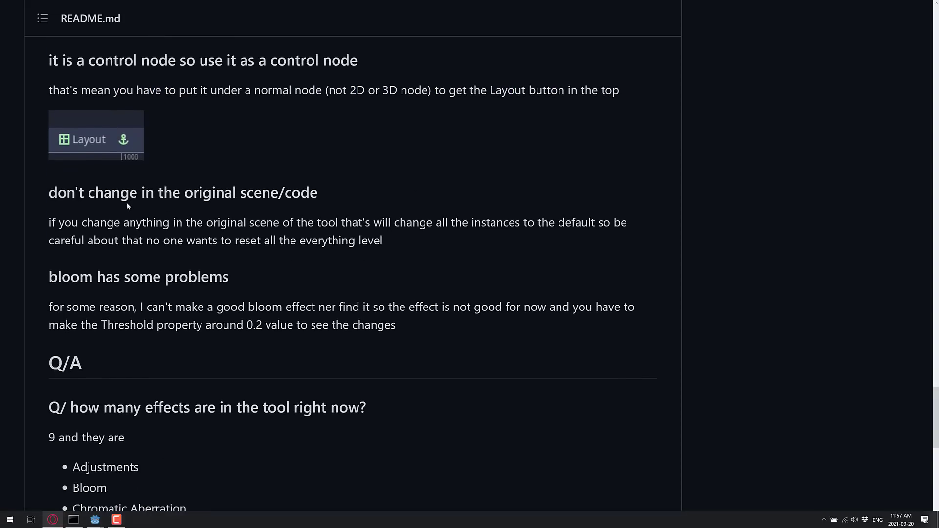
Step: Read the README alerts "don't change in the original scene/code" and "bloom has some problems", highlighting their text
{"action": "left_click_drag", "start_coordinate": [58, 222], "coordinate": [427, 231]}
{"action": "left_click", "coordinate": [427, 230]}
{"action": "scroll", "coordinate": [432, 205], "scroll_direction": "down", "scroll_amount": 3}
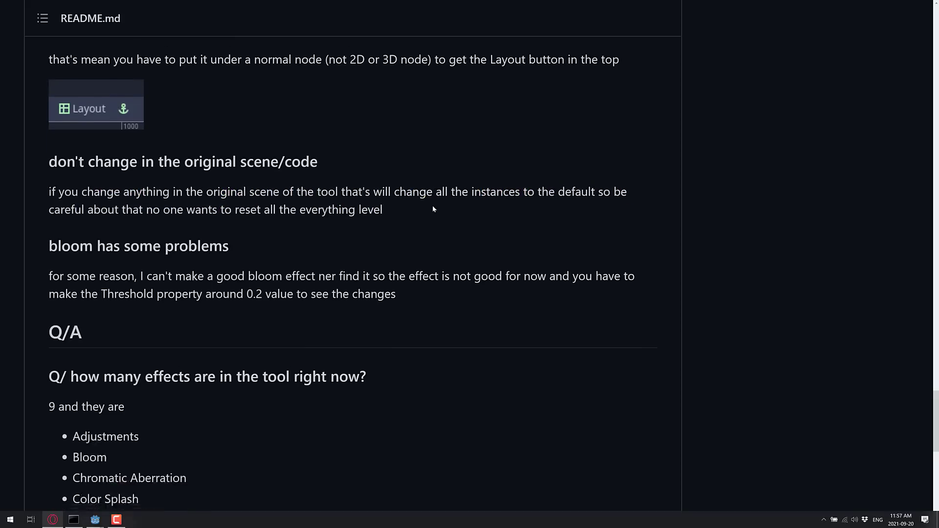
{"action": "left_click_drag", "start_coordinate": [51, 226], "coordinate": [46, 192]}
{"action": "left_click", "coordinate": [451, 234]}
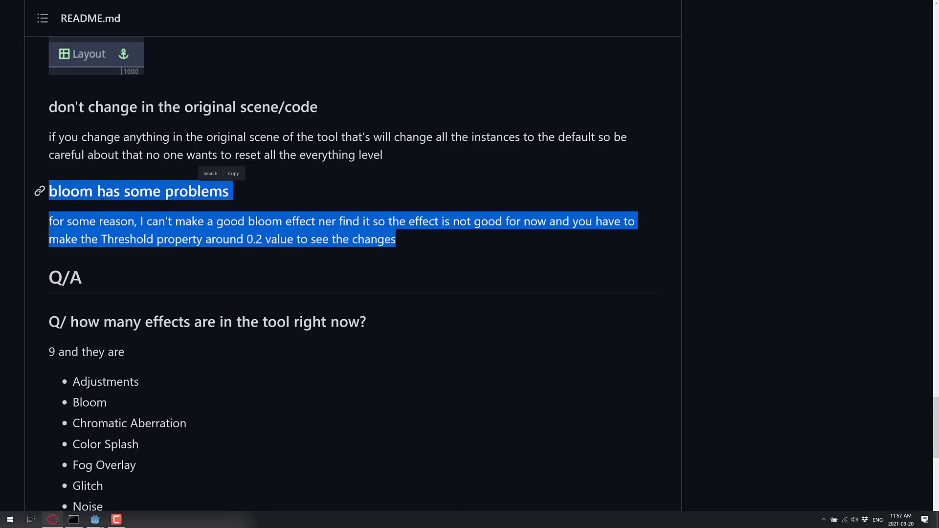
Step: Read the Q/A answer comparing the tool with the WorldEnvironment node, highlighting "vignette" and "fog"
{"action": "scroll", "coordinate": [468, 265], "scroll_direction": "down", "scroll_amount": 10}
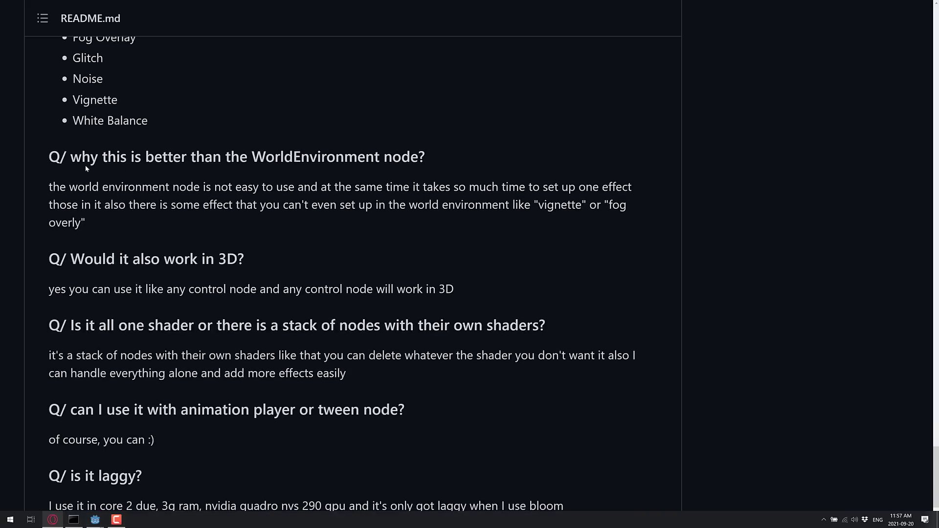
{"action": "left_click_drag", "start_coordinate": [85, 187], "coordinate": [465, 220]}
{"action": "left_click", "coordinate": [465, 222]}
{"action": "double_click", "coordinate": [569, 208]}
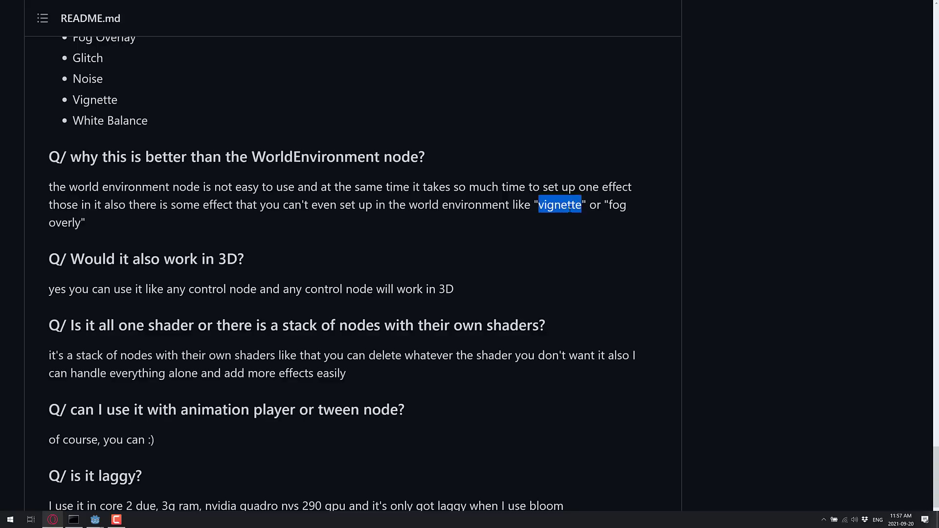
{"action": "double_click", "coordinate": [617, 204]}
{"action": "scroll", "coordinate": [365, 231], "scroll_direction": "down", "scroll_amount": 3}
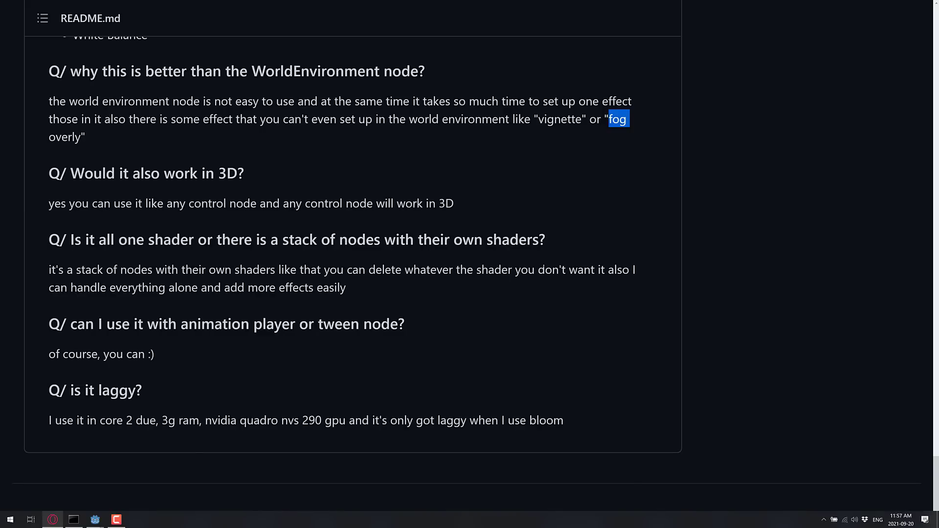
Step: Read the Q/A answers about the stack of nodes with their own shaders and about animation player or tween node use
{"action": "left_click", "coordinate": [327, 288]}
{"action": "left_click_drag", "start_coordinate": [345, 288], "coordinate": [208, 272]}
{"action": "left_click", "coordinate": [207, 280]}
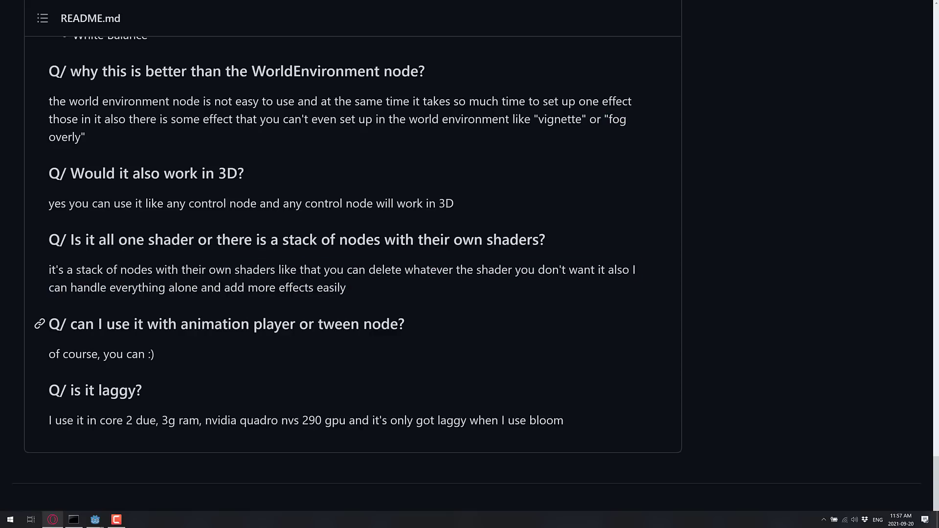
{"action": "left_click_drag", "start_coordinate": [181, 348], "coordinate": [47, 346]}
{"action": "left_click", "coordinate": [59, 357]}
Step: Read the "is it laggy?" answer, highlighting the hardware specs and "bloom", and return to the start of the repository page
{"action": "left_click_drag", "start_coordinate": [122, 420], "coordinate": [281, 420]}
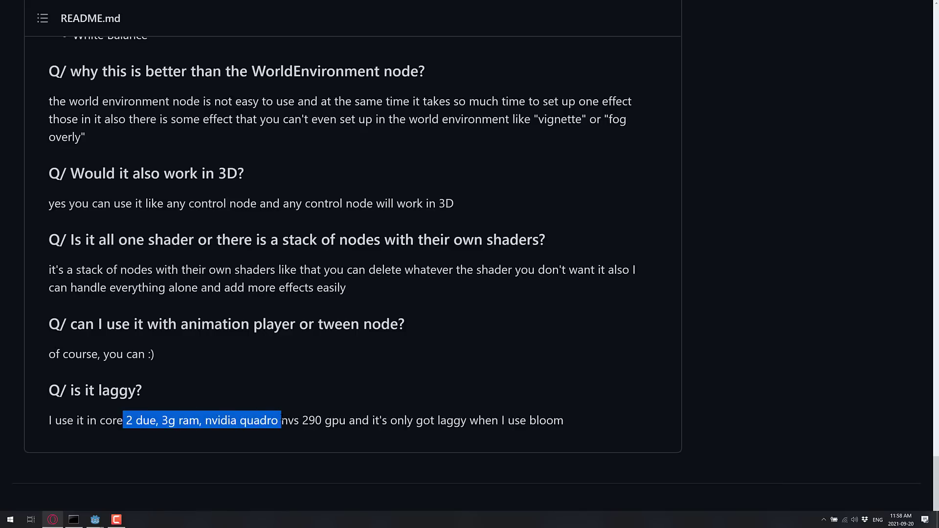
{"action": "left_click", "coordinate": [173, 413]}
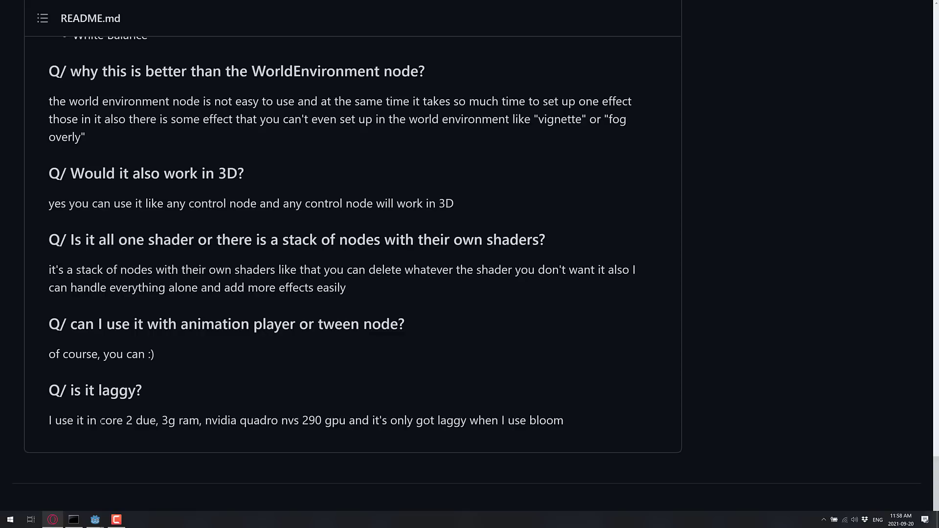
{"action": "left_click_drag", "start_coordinate": [100, 421], "coordinate": [346, 415]}
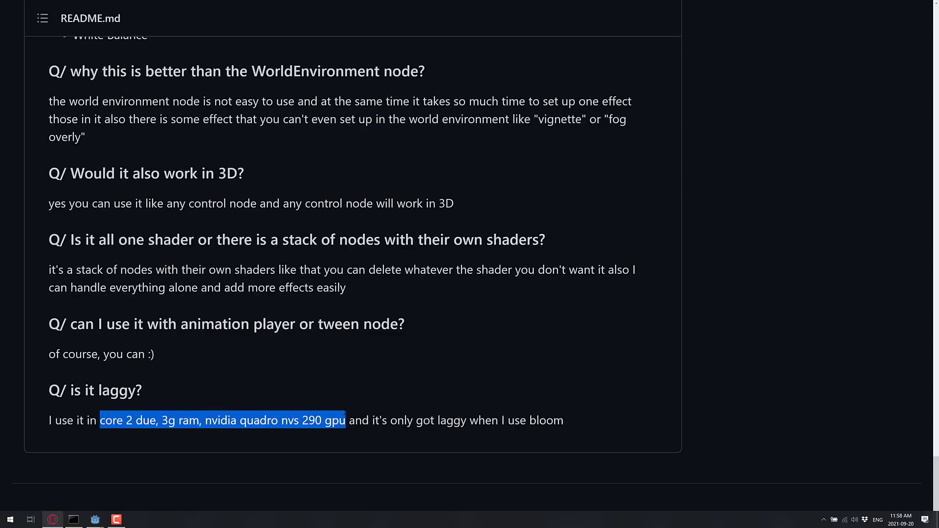
{"action": "left_click", "coordinate": [348, 397]}
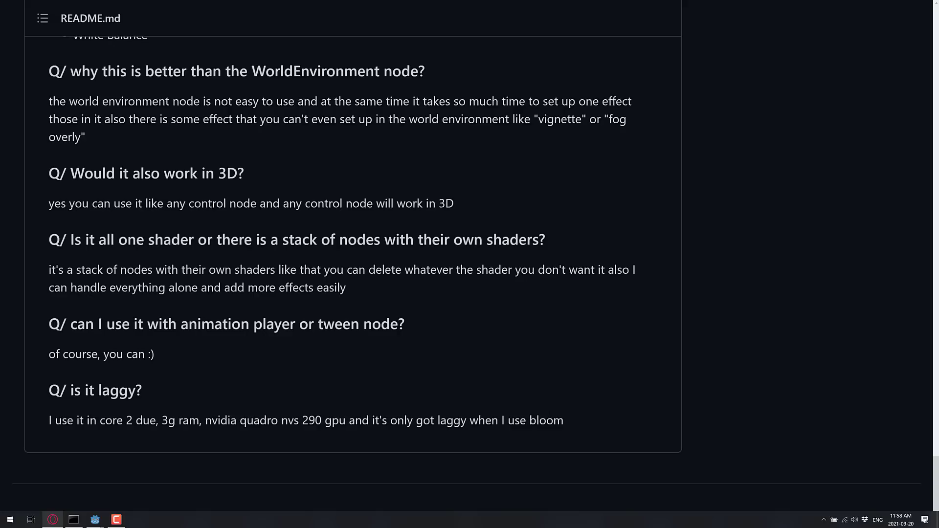
{"action": "double_click", "coordinate": [547, 420]}
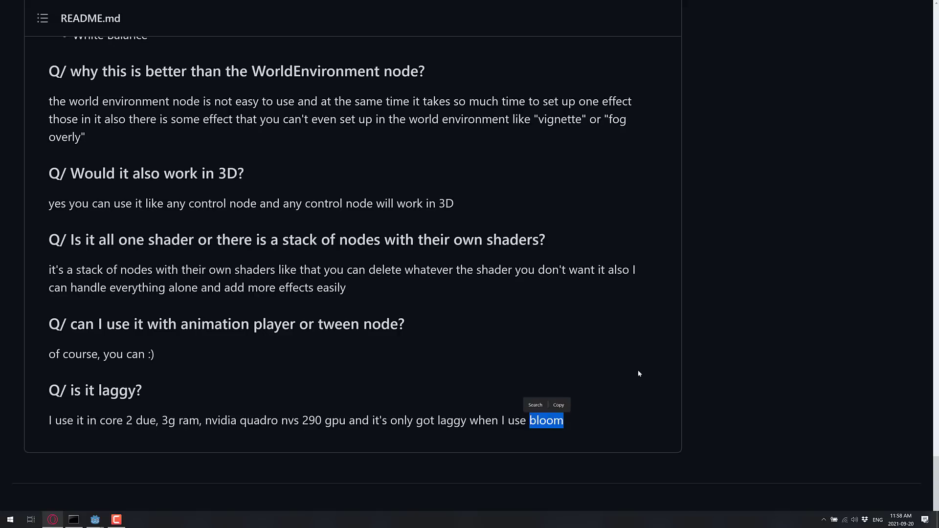
{"action": "scroll", "coordinate": [603, 341], "scroll_direction": "up", "scroll_amount": 20}
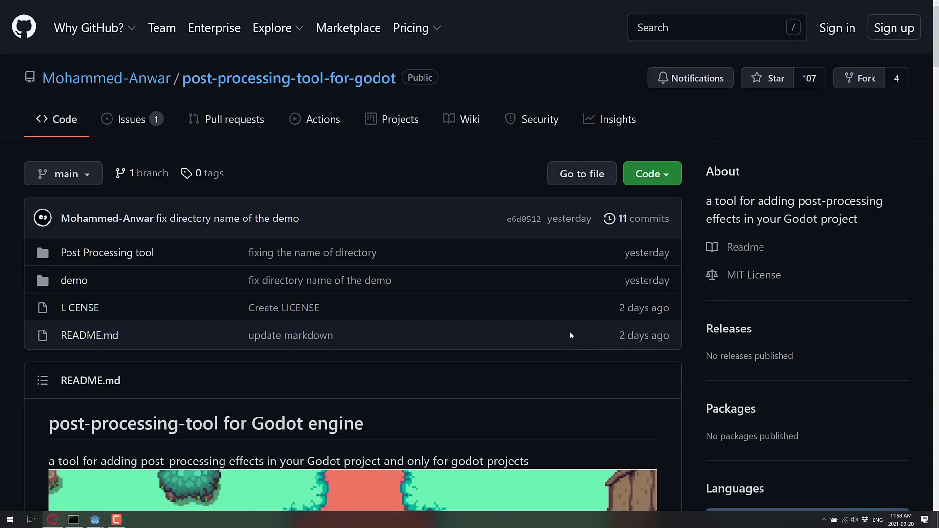